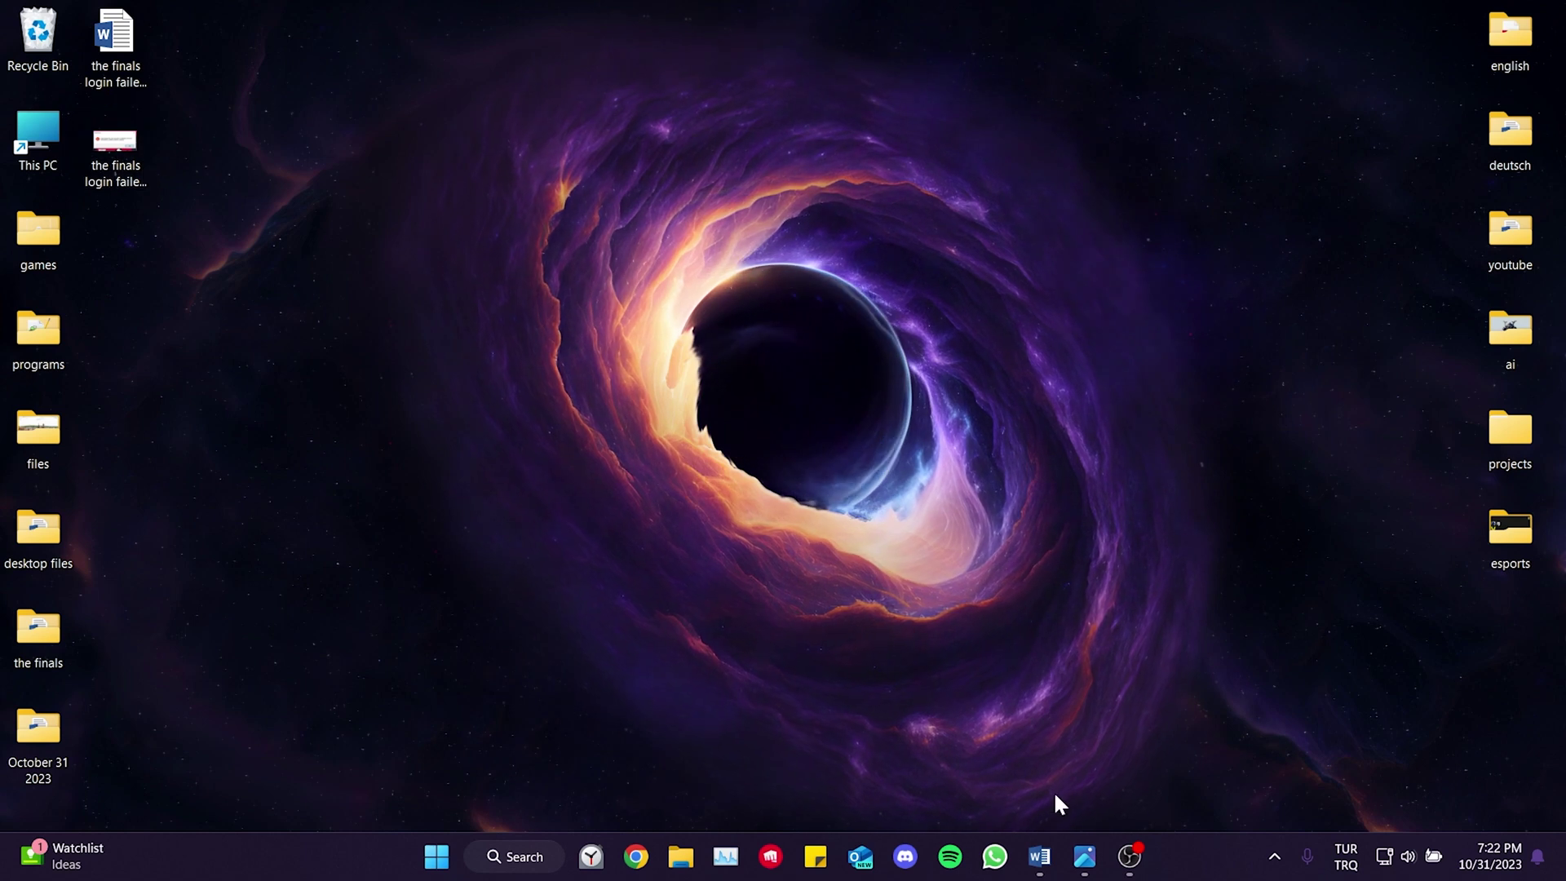
View the saved screenshot of the THE FINALS "Login failed: 403" error and close it
left_click(1082, 855)
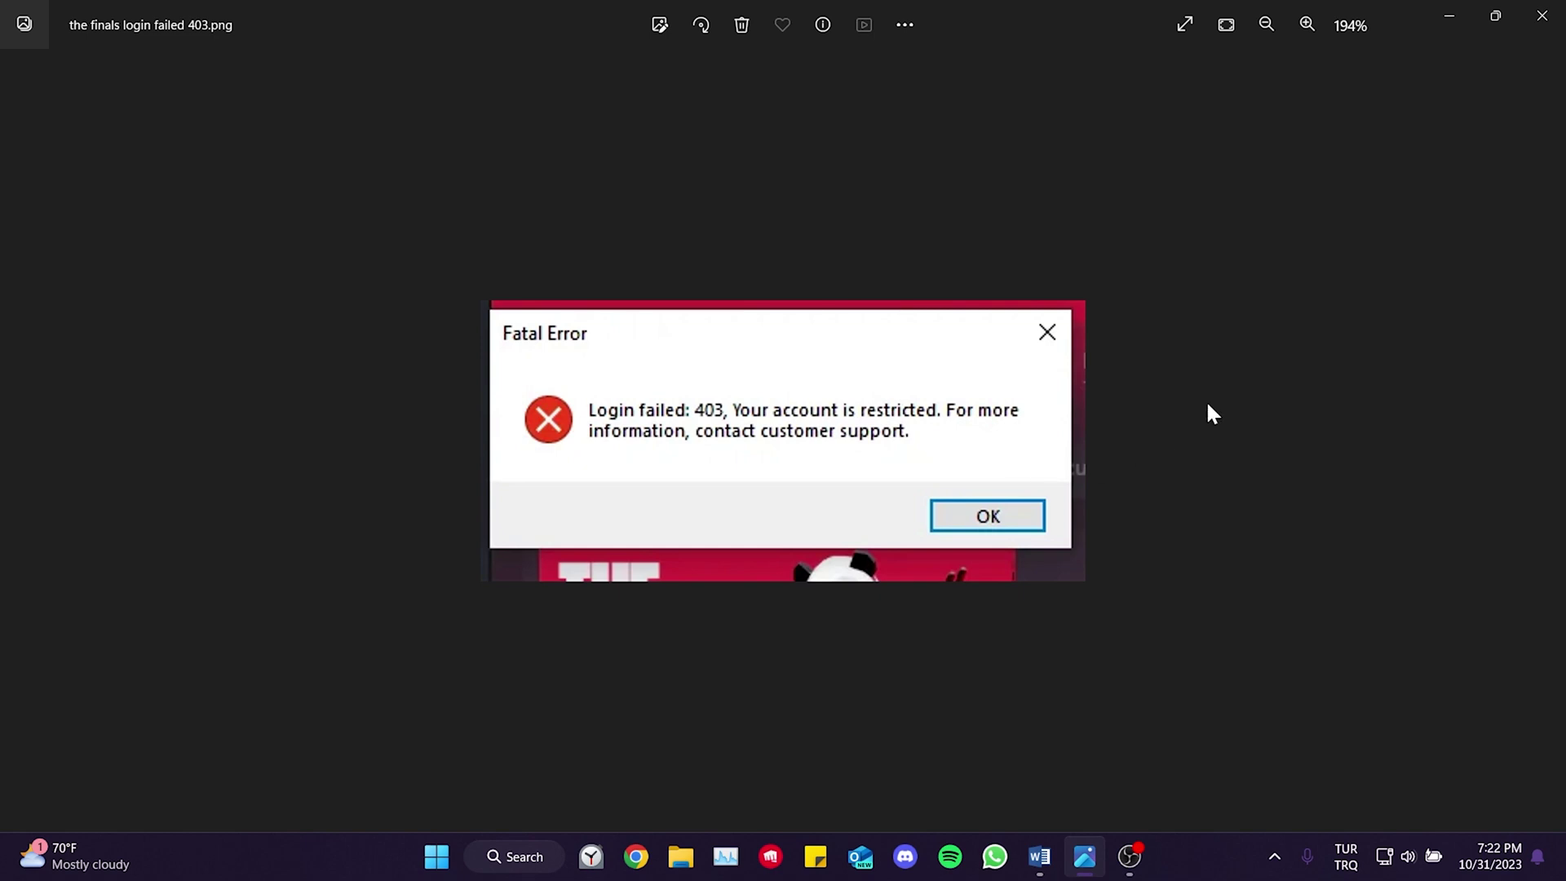
left_click(1558, 17)
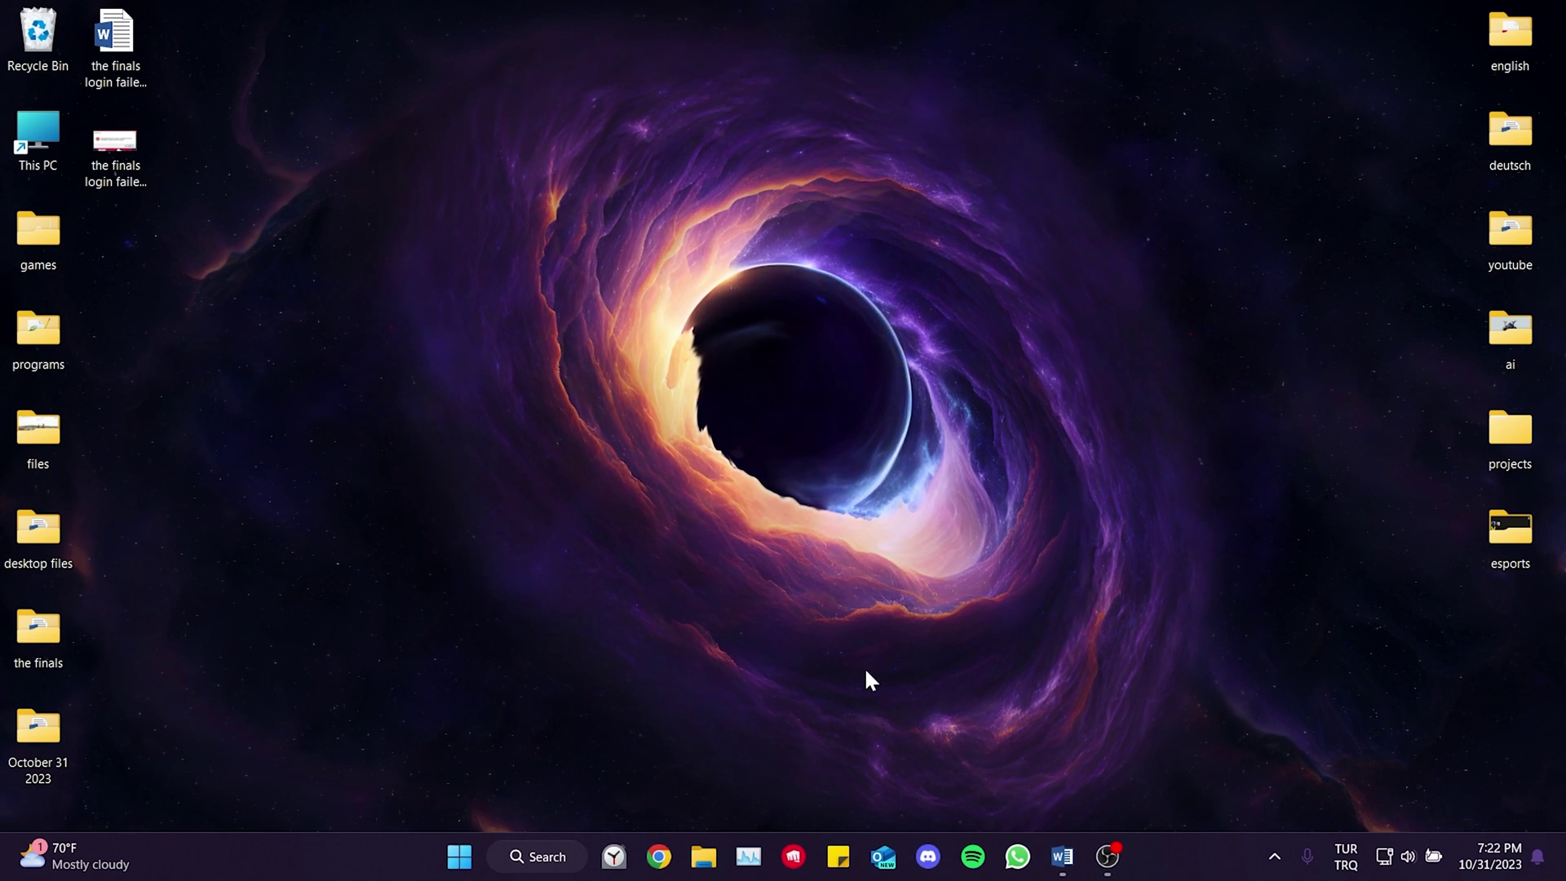
Find and launch Steam through Windows search, and go to the game library
left_click(532, 861)
type("steam")
left_click(503, 296)
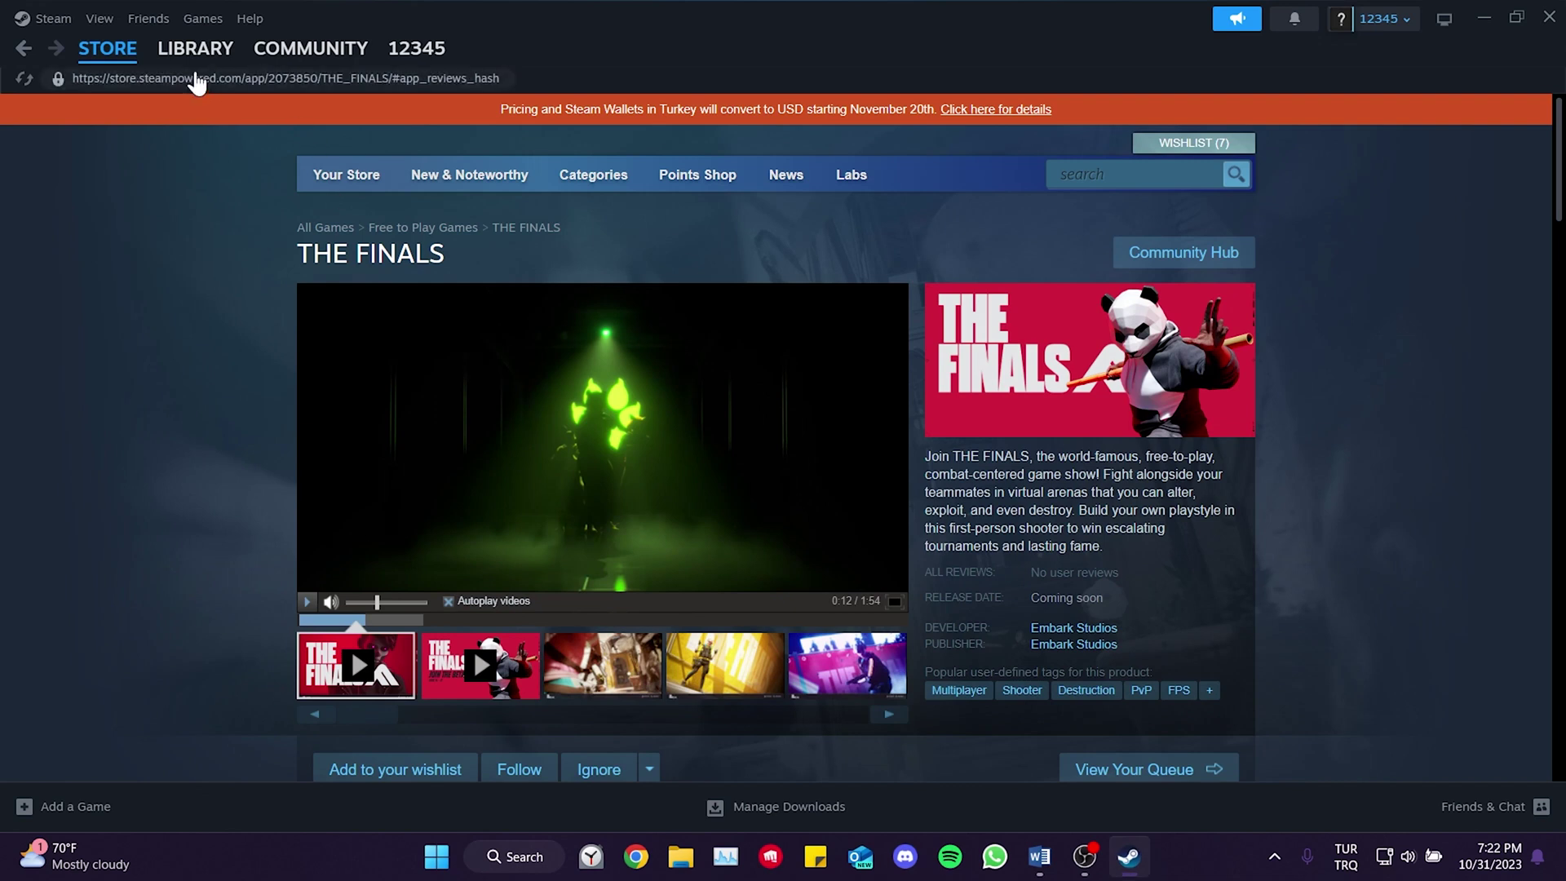
left_click(193, 57)
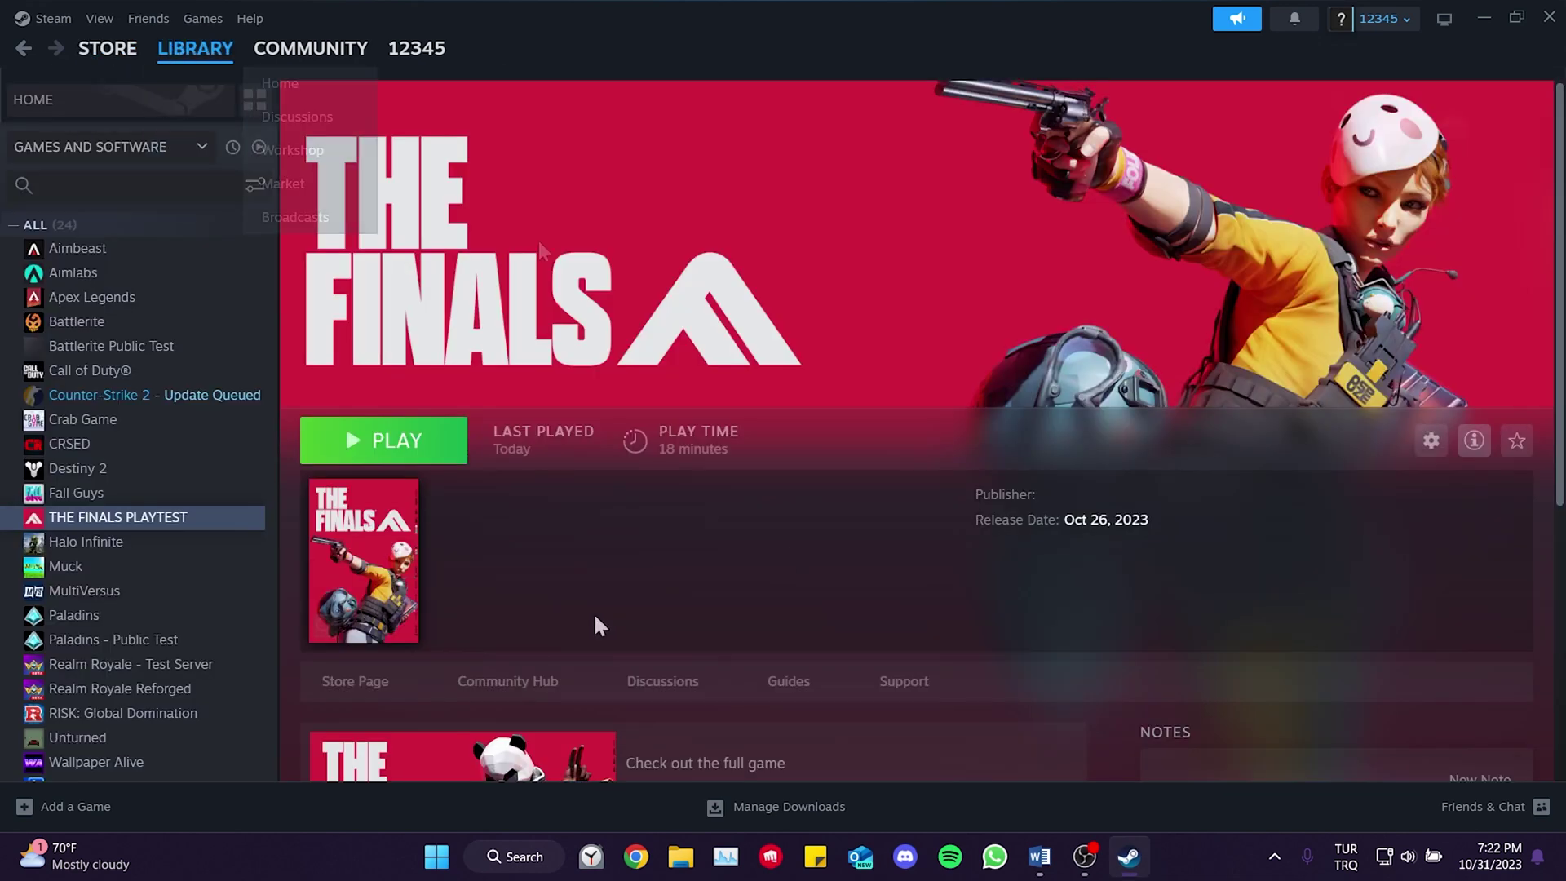
Verify the integrity of THE FINALS PLAYTEST's installed beta files and close its properties
right_click(86, 519)
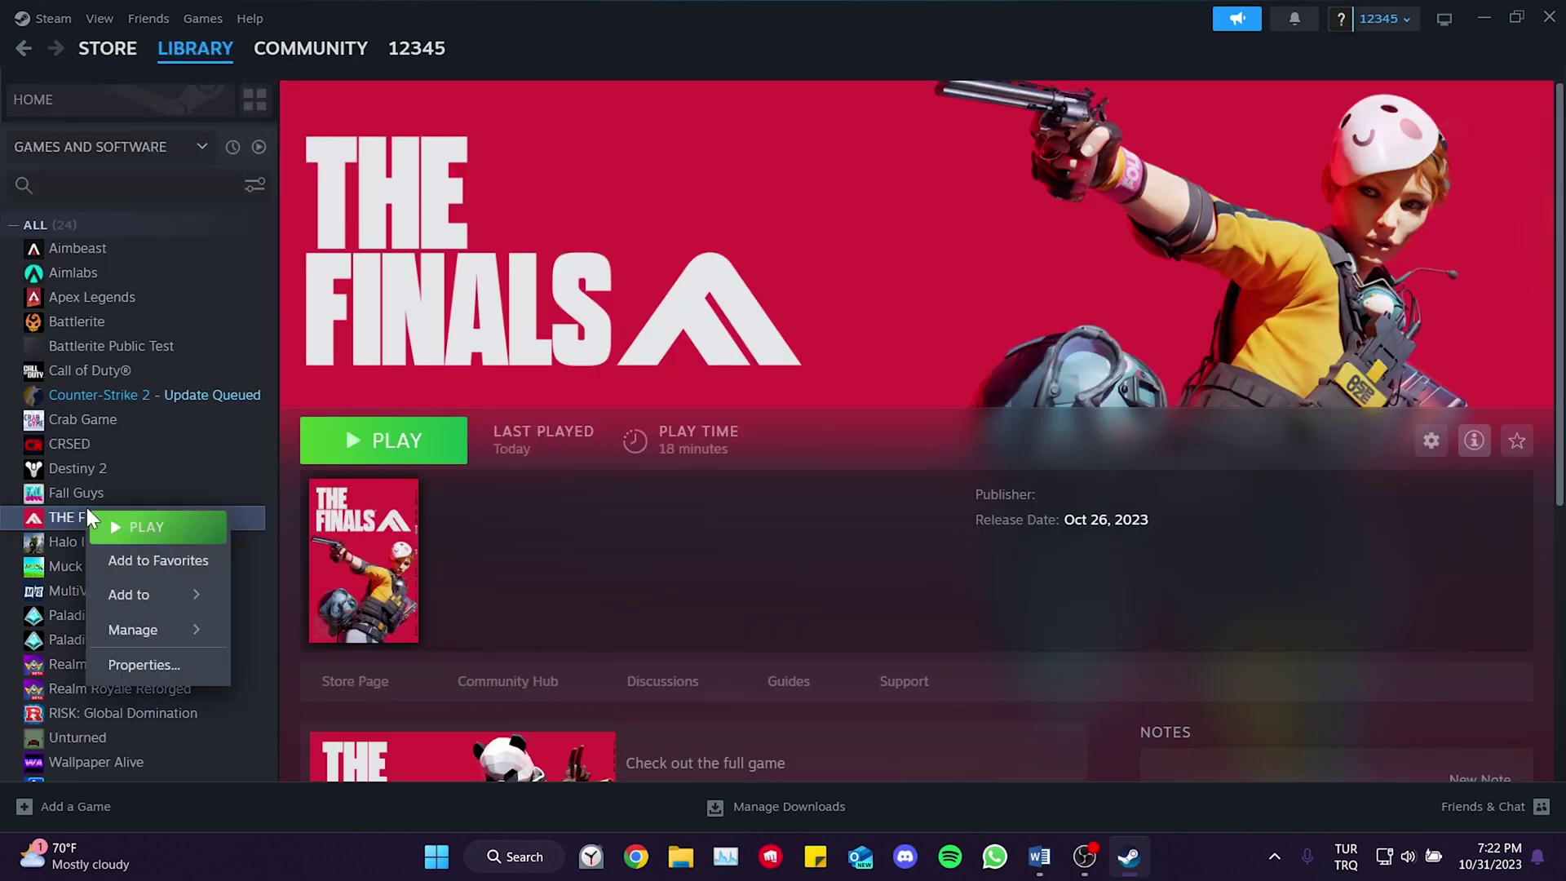
left_click(147, 690)
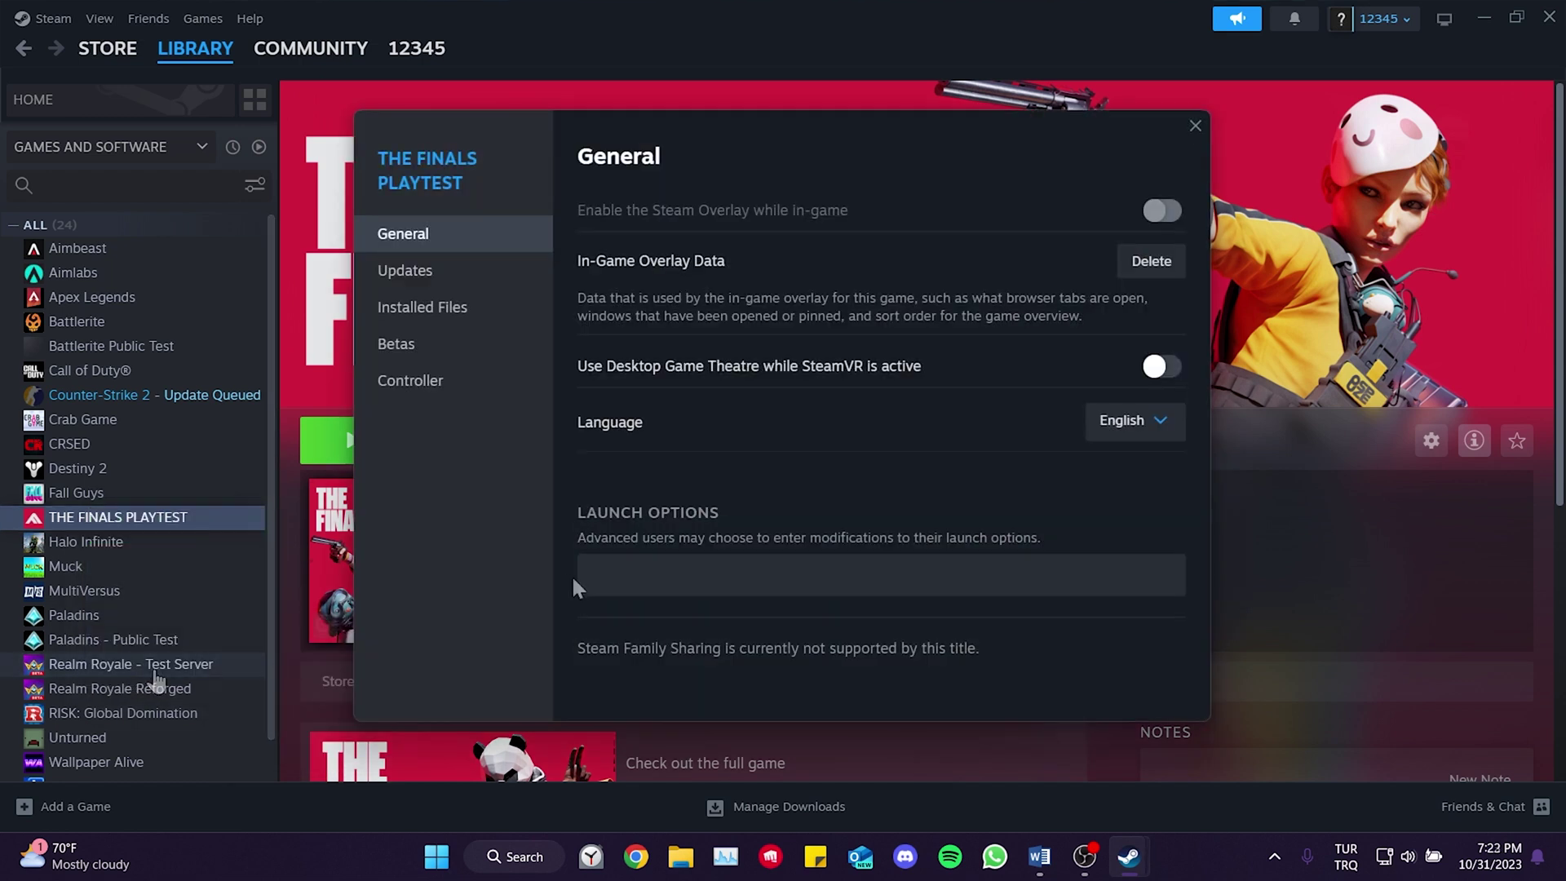
left_click(414, 316)
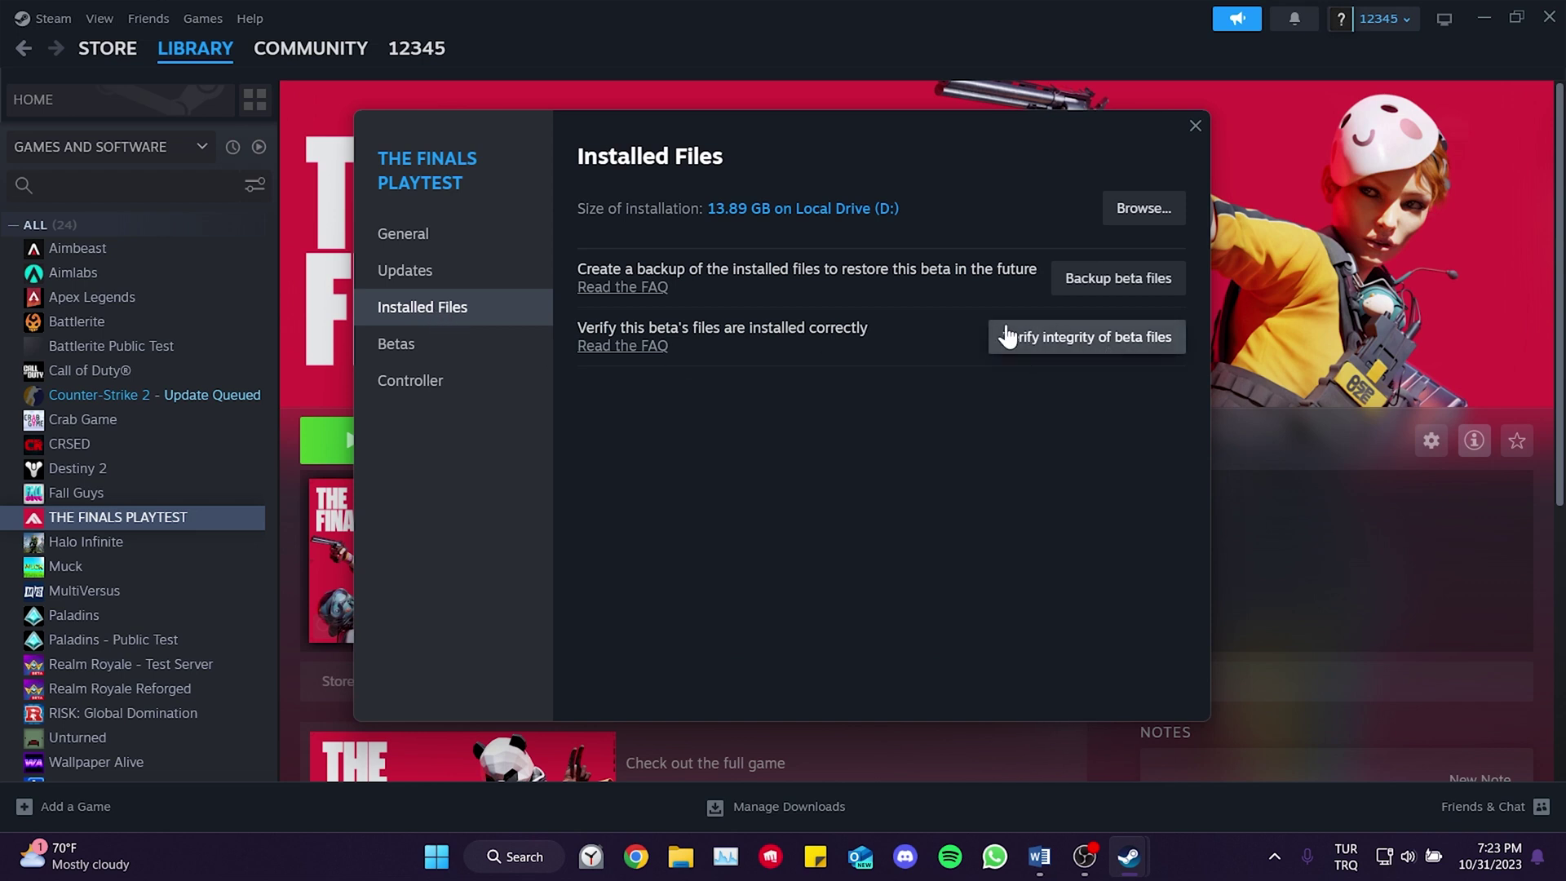
left_click(1045, 341)
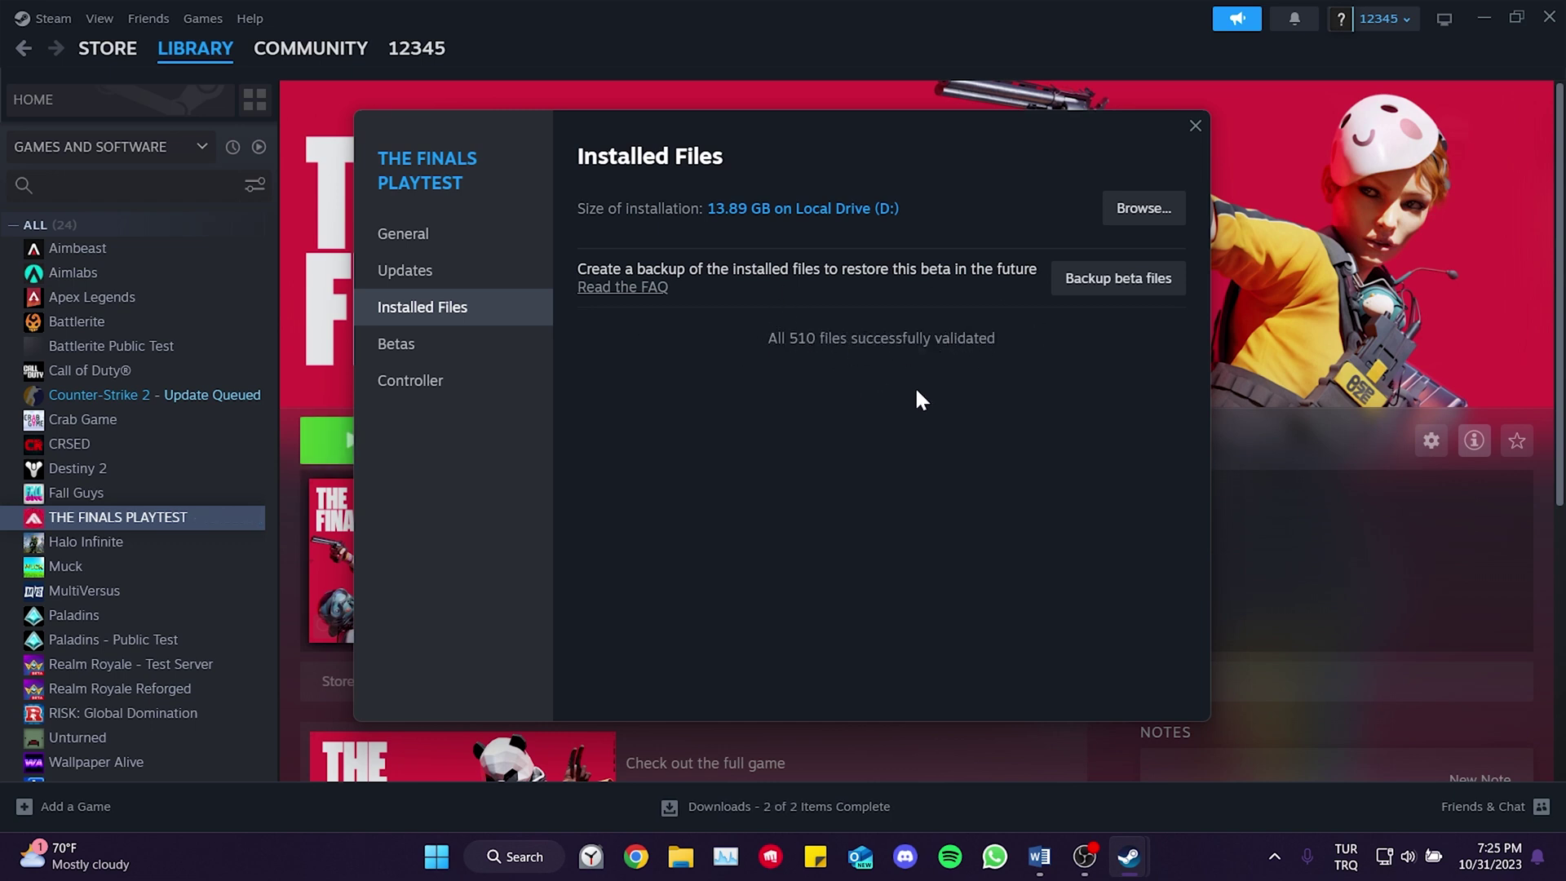
left_click(1194, 128)
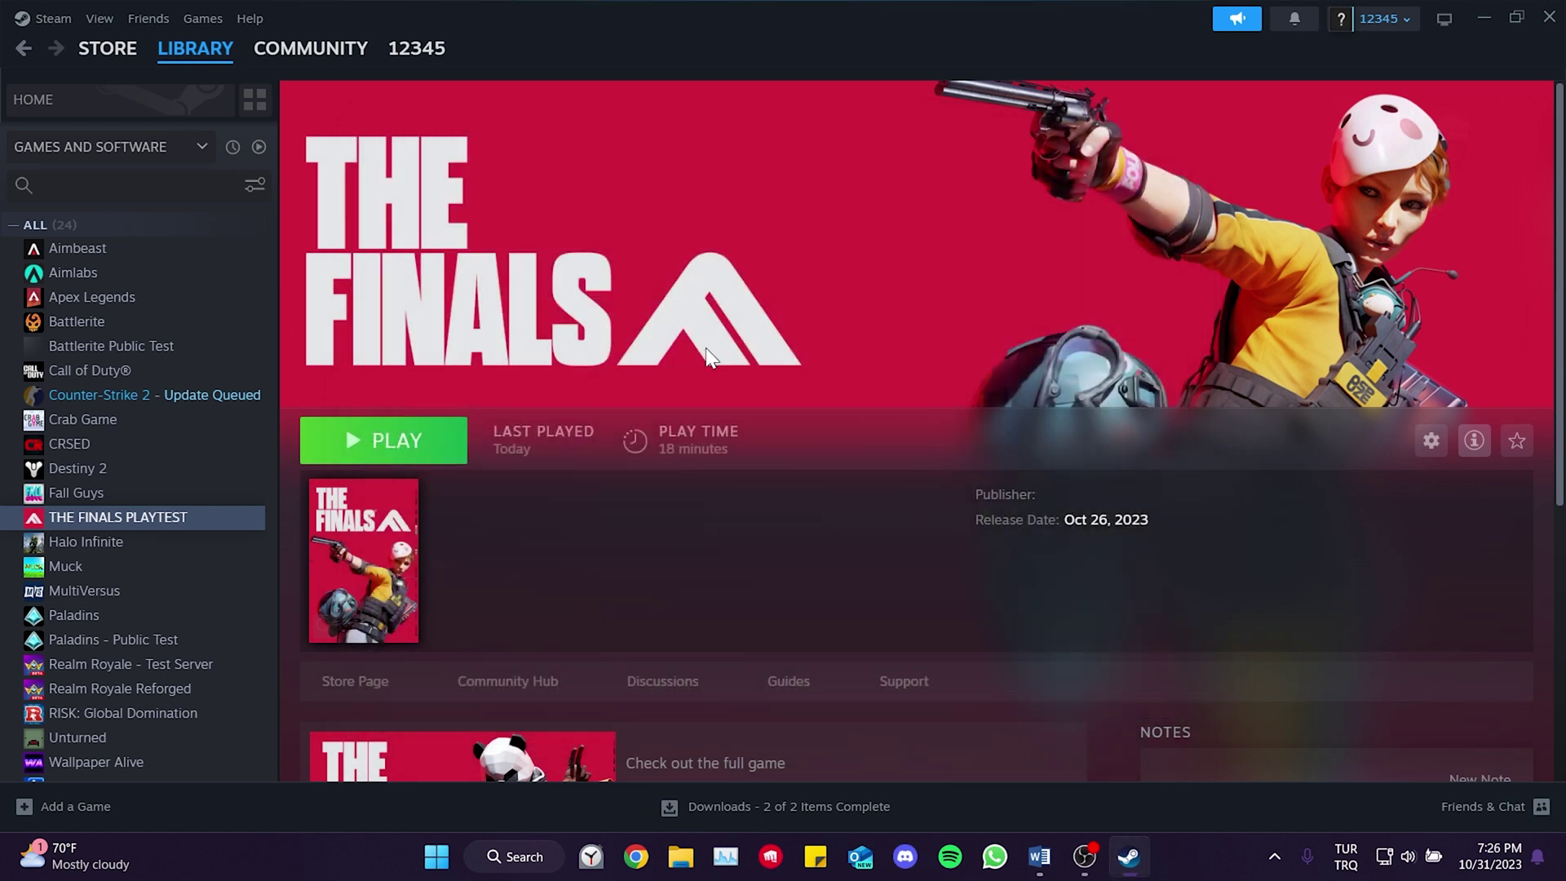
Clear Steam's download cache from the Downloads settings and confirm the restart
left_click(41, 19)
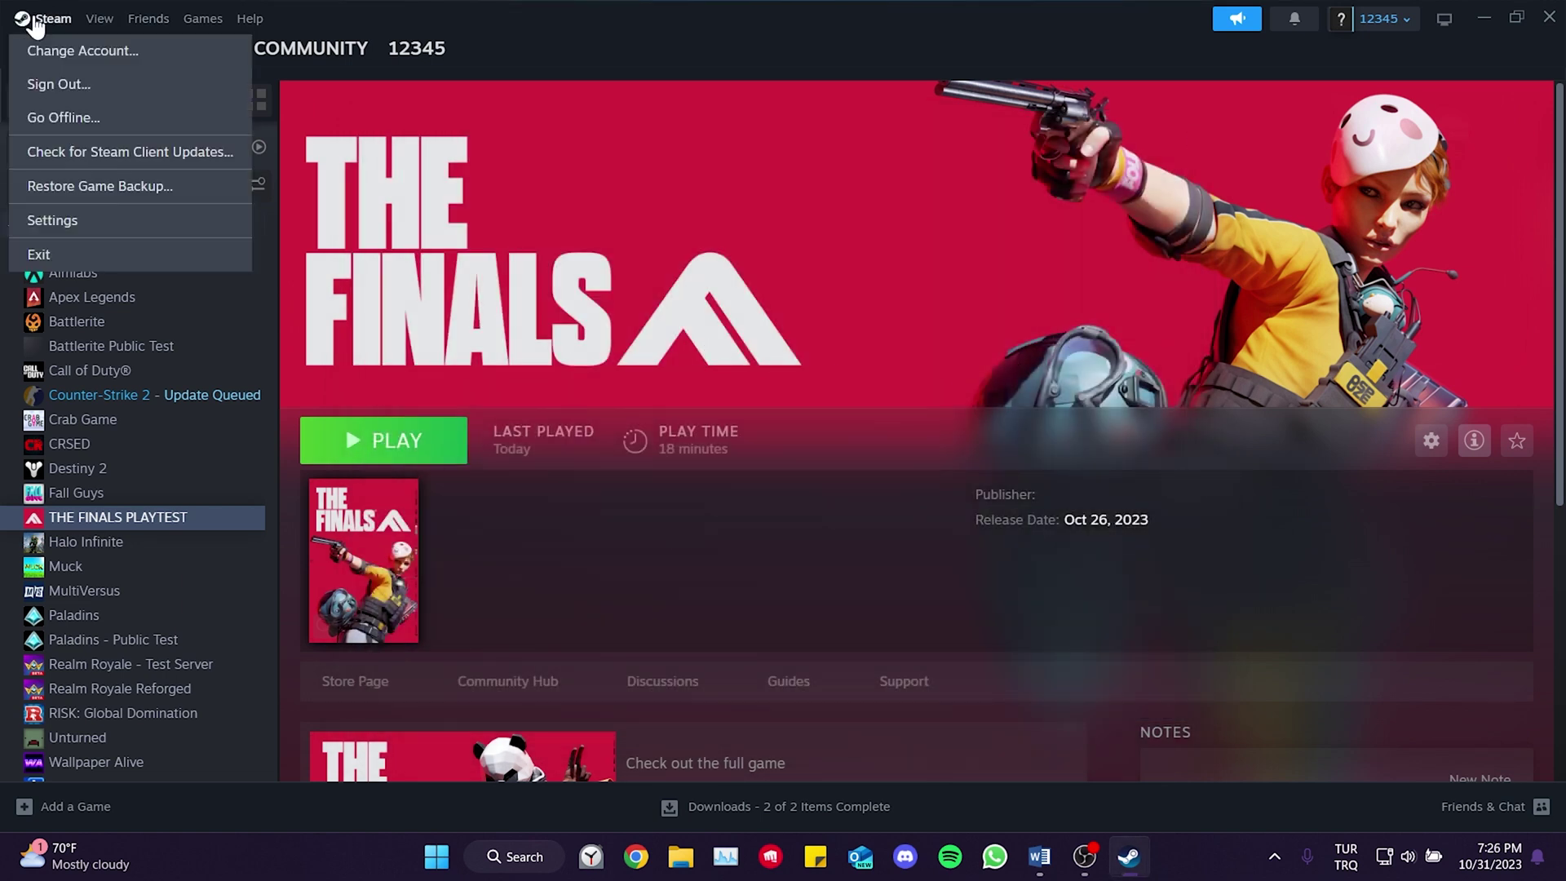
left_click(91, 229)
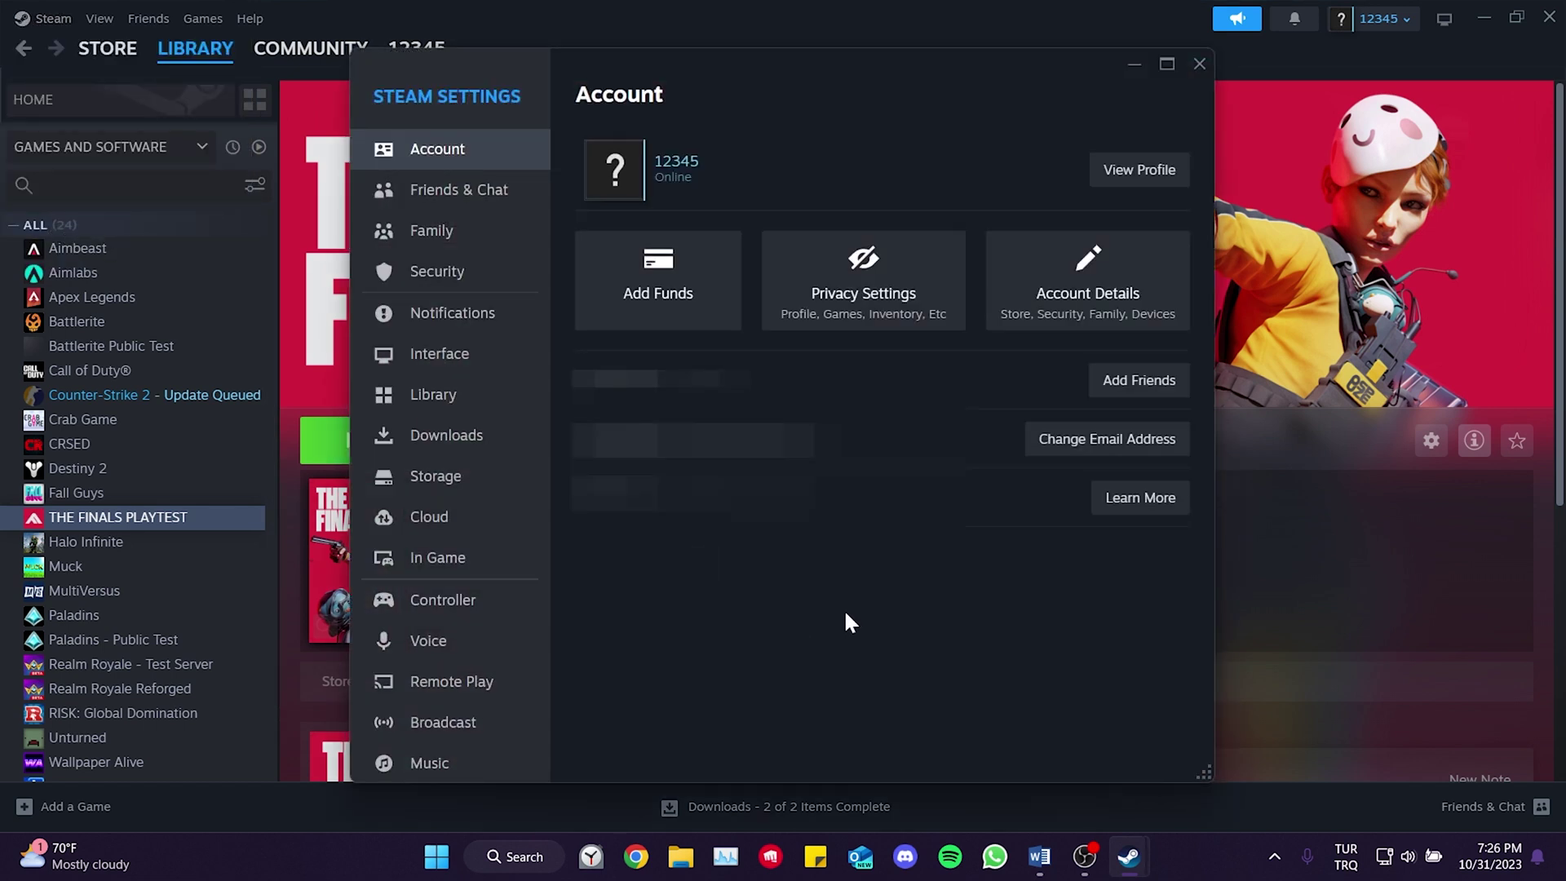
left_click(447, 437)
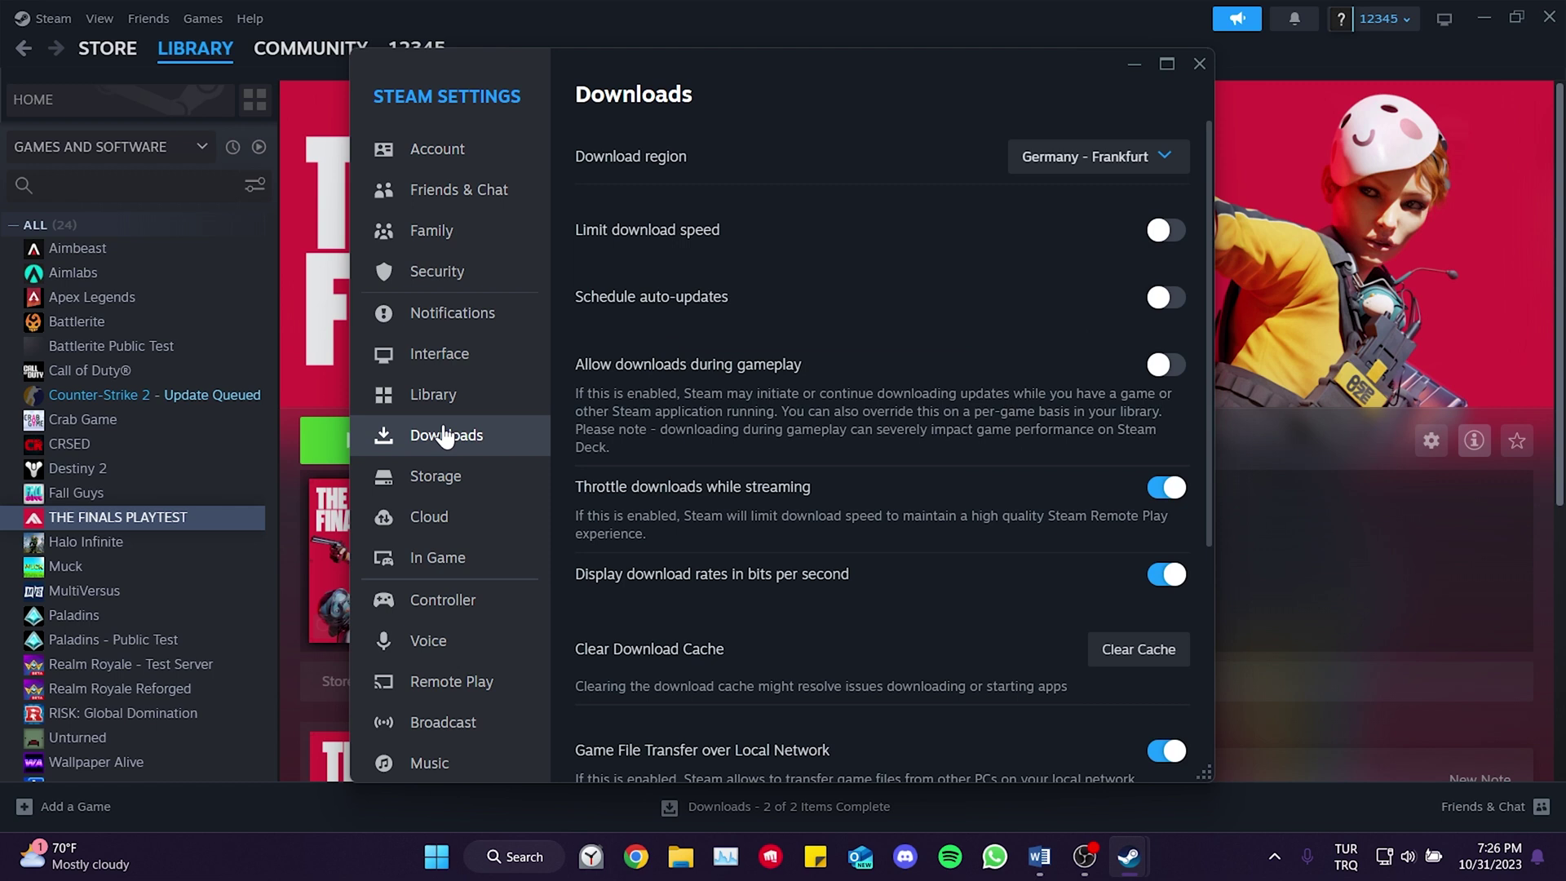
scroll(1000, 434, "down", 3)
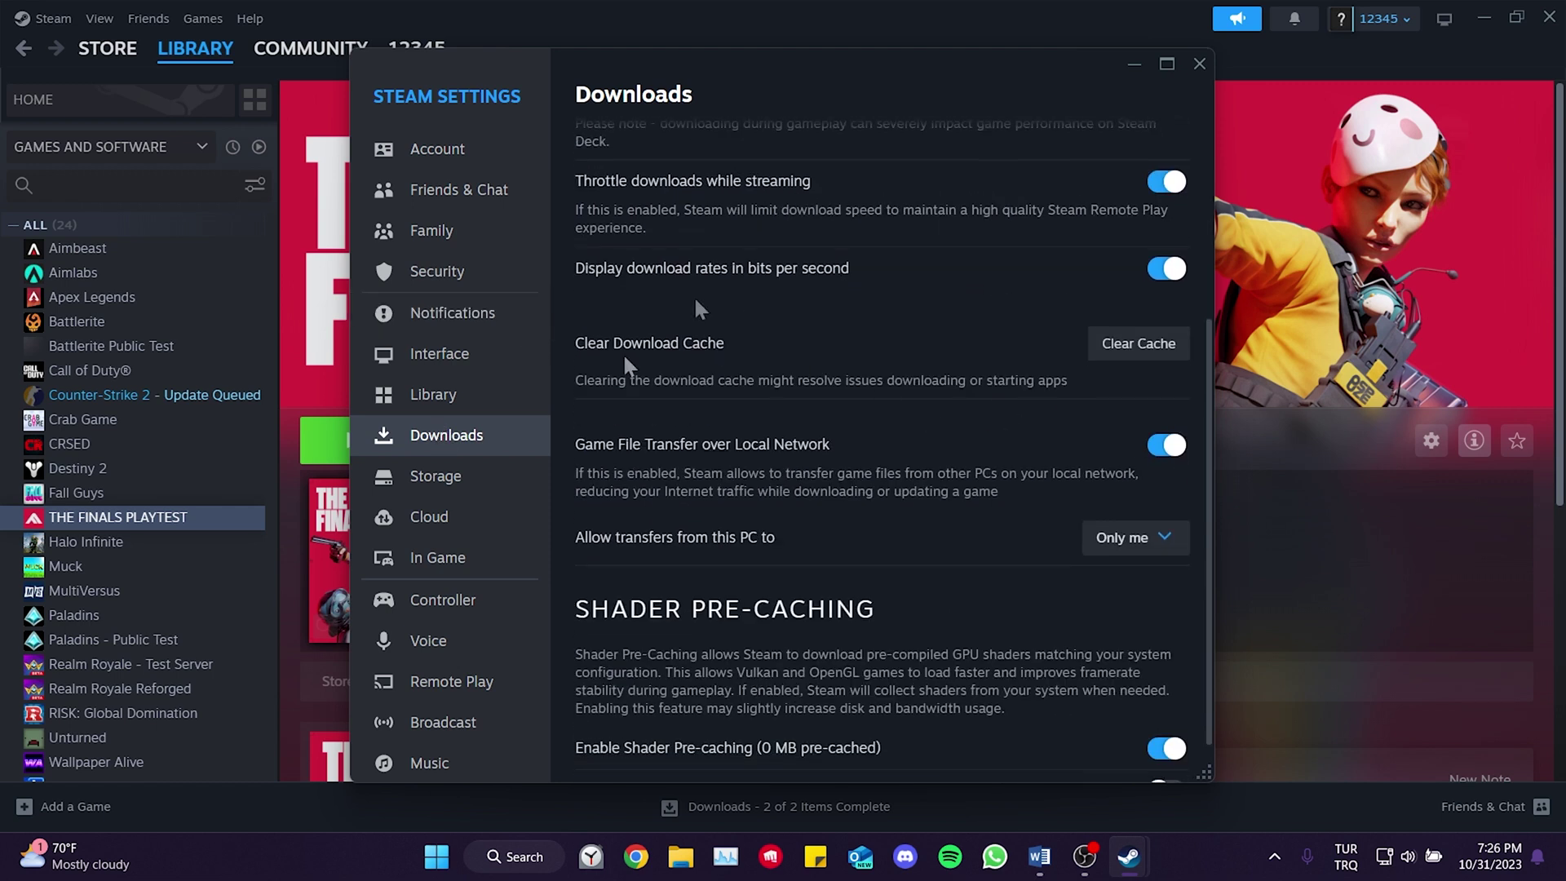
left_click(1157, 346)
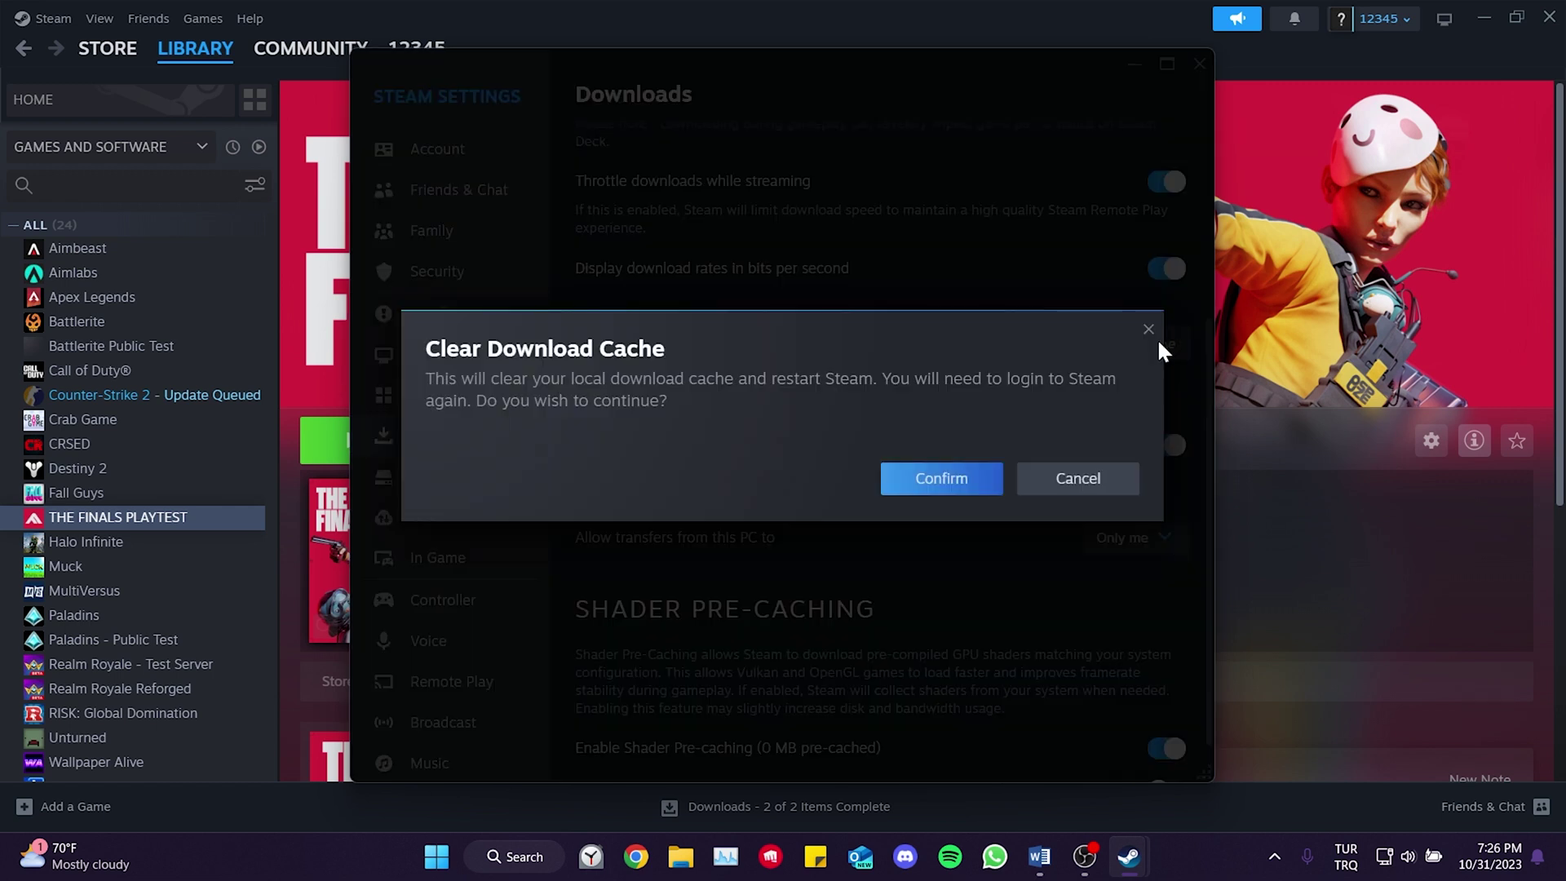
left_click(942, 478)
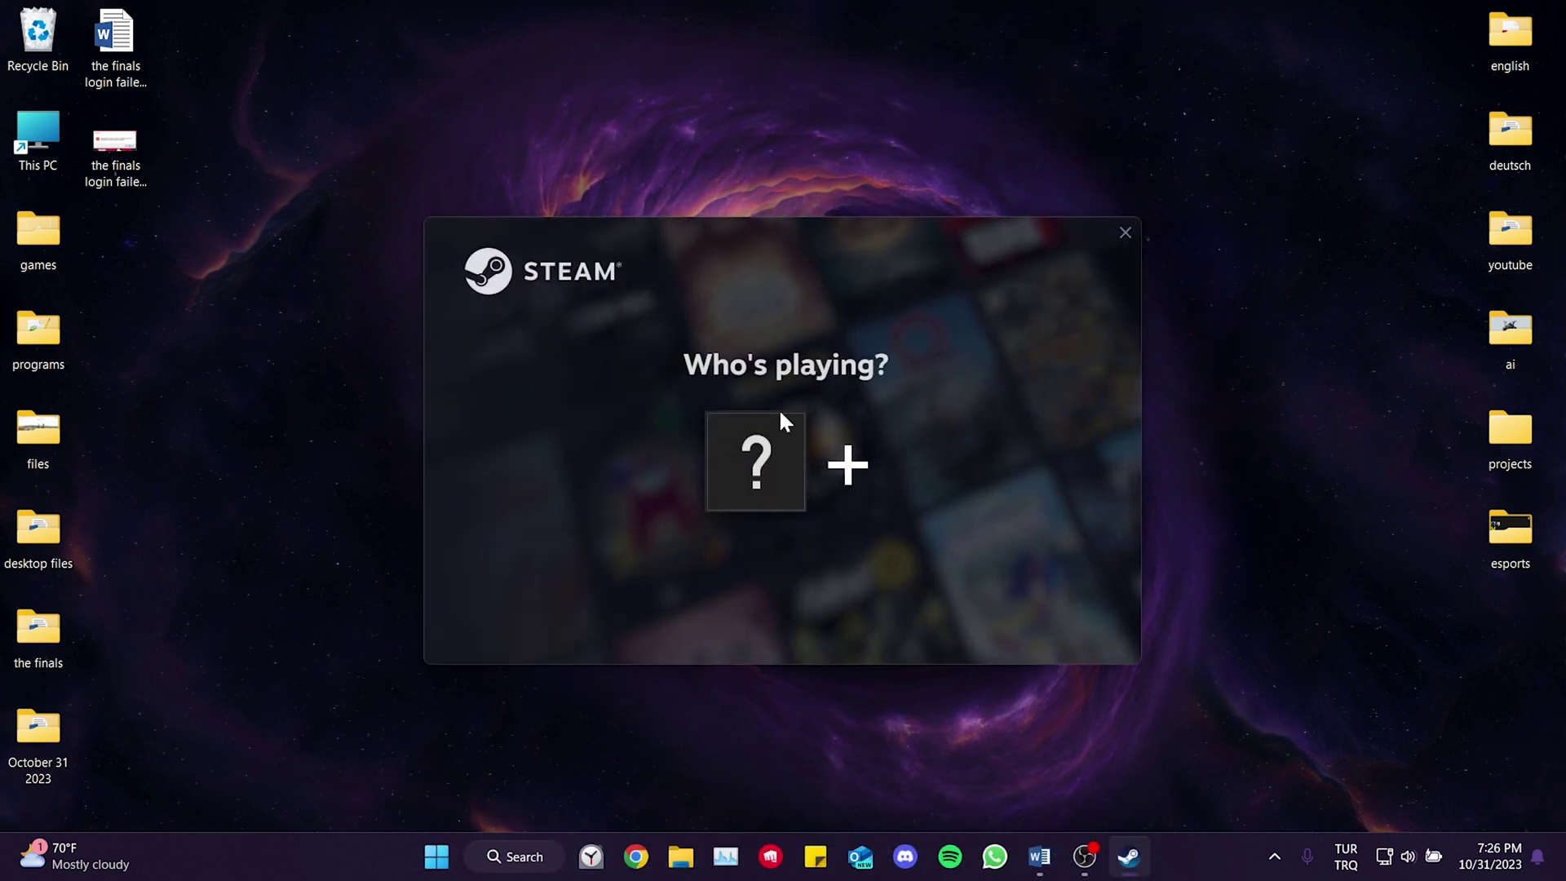
Sign back in to Steam with the saved account and select THE FINALS PLAYTEST in the library
left_click(775, 445)
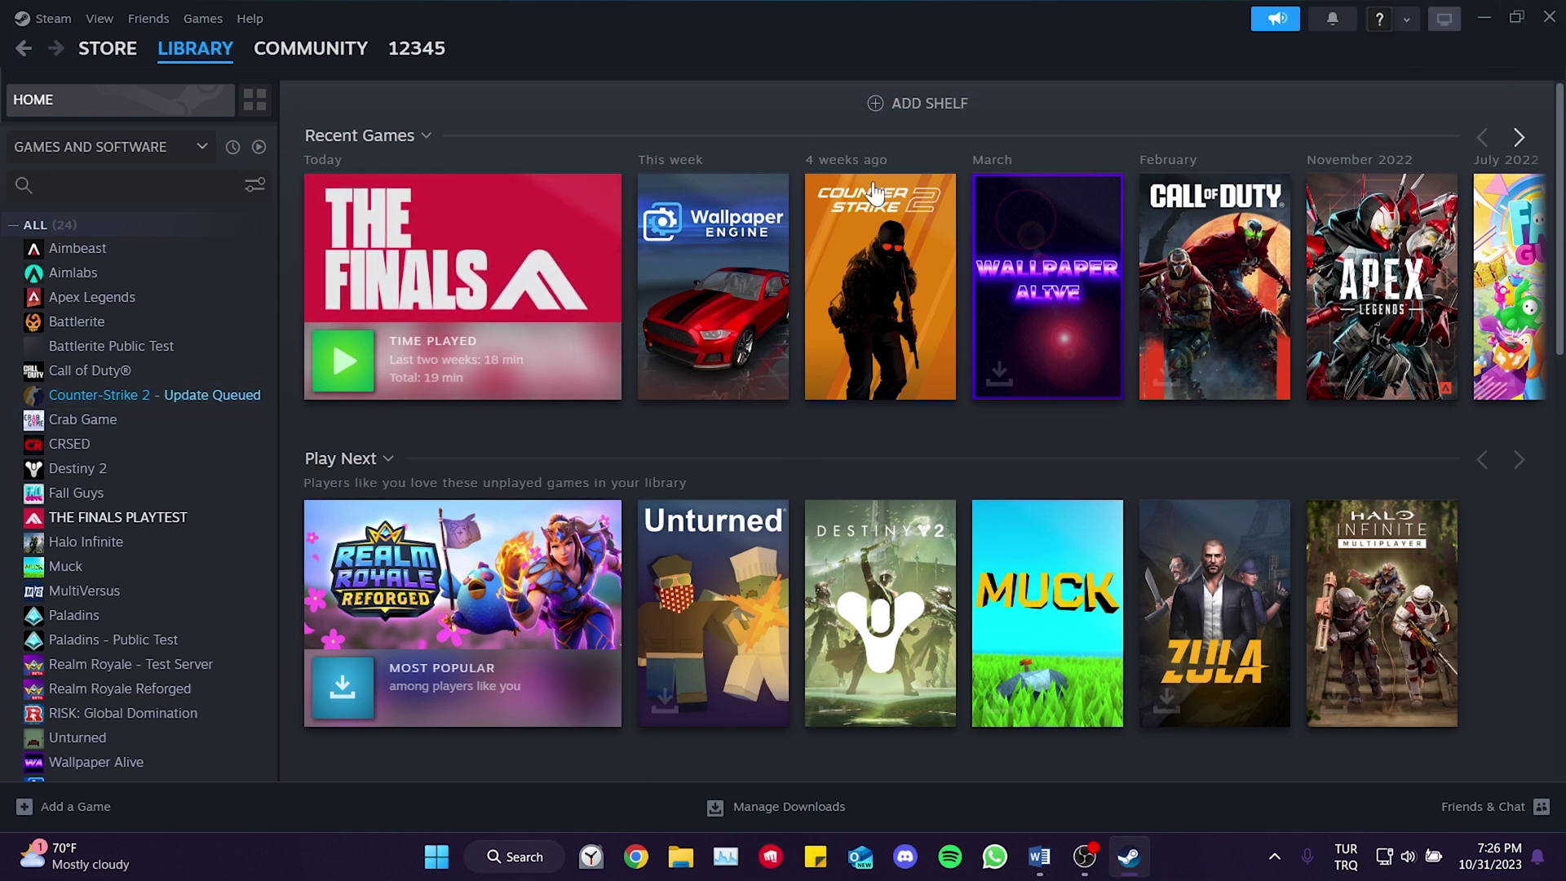
left_click(152, 519)
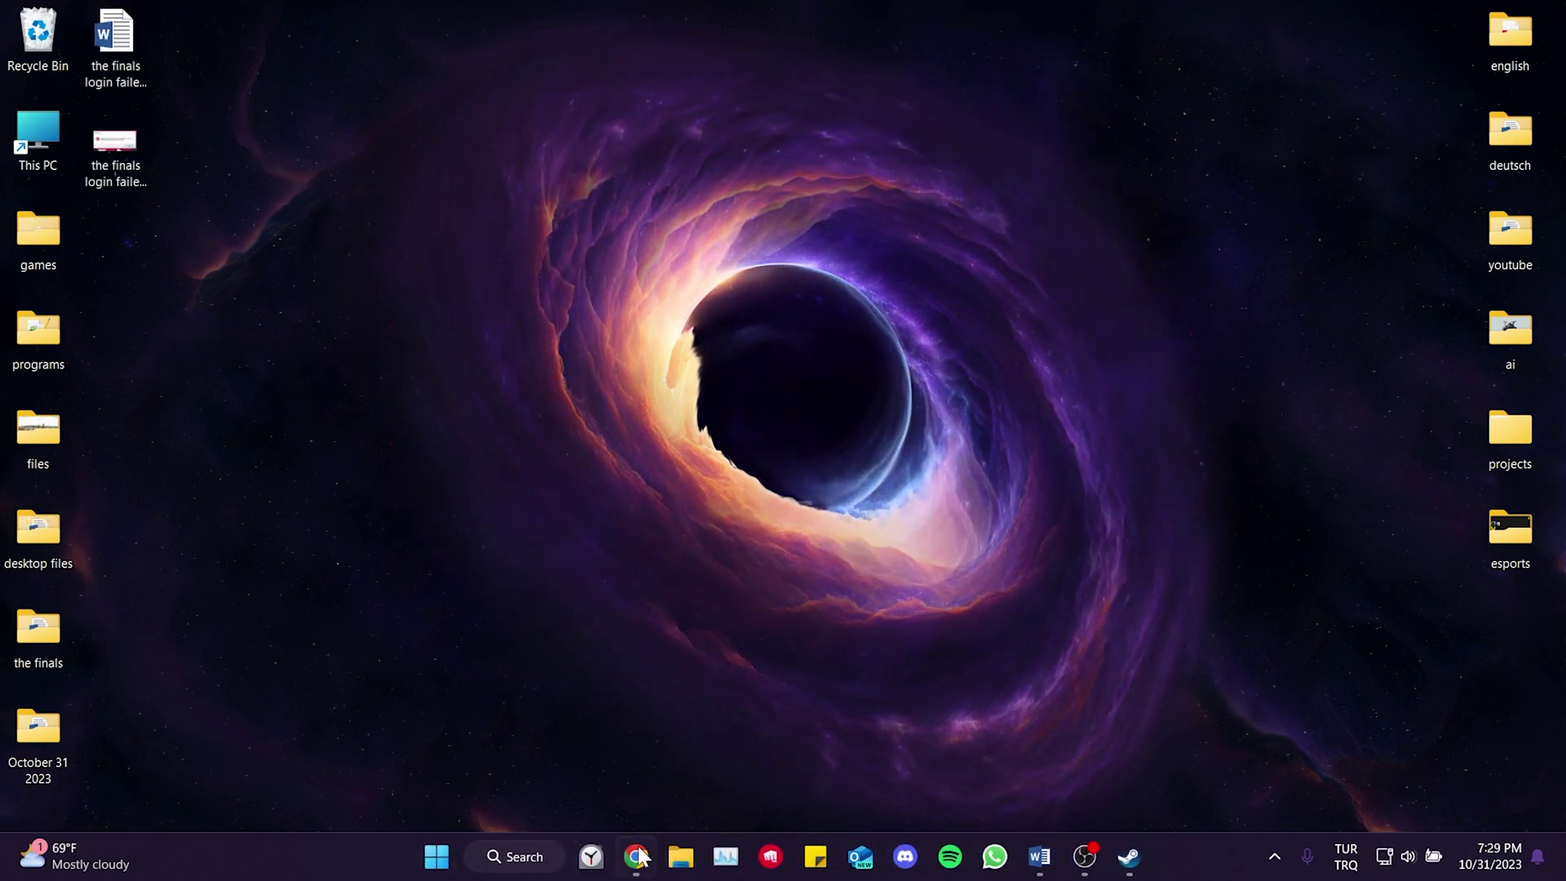
Switch to Chrome and show the search results for "cmd internet reset codes"
left_click(641, 856)
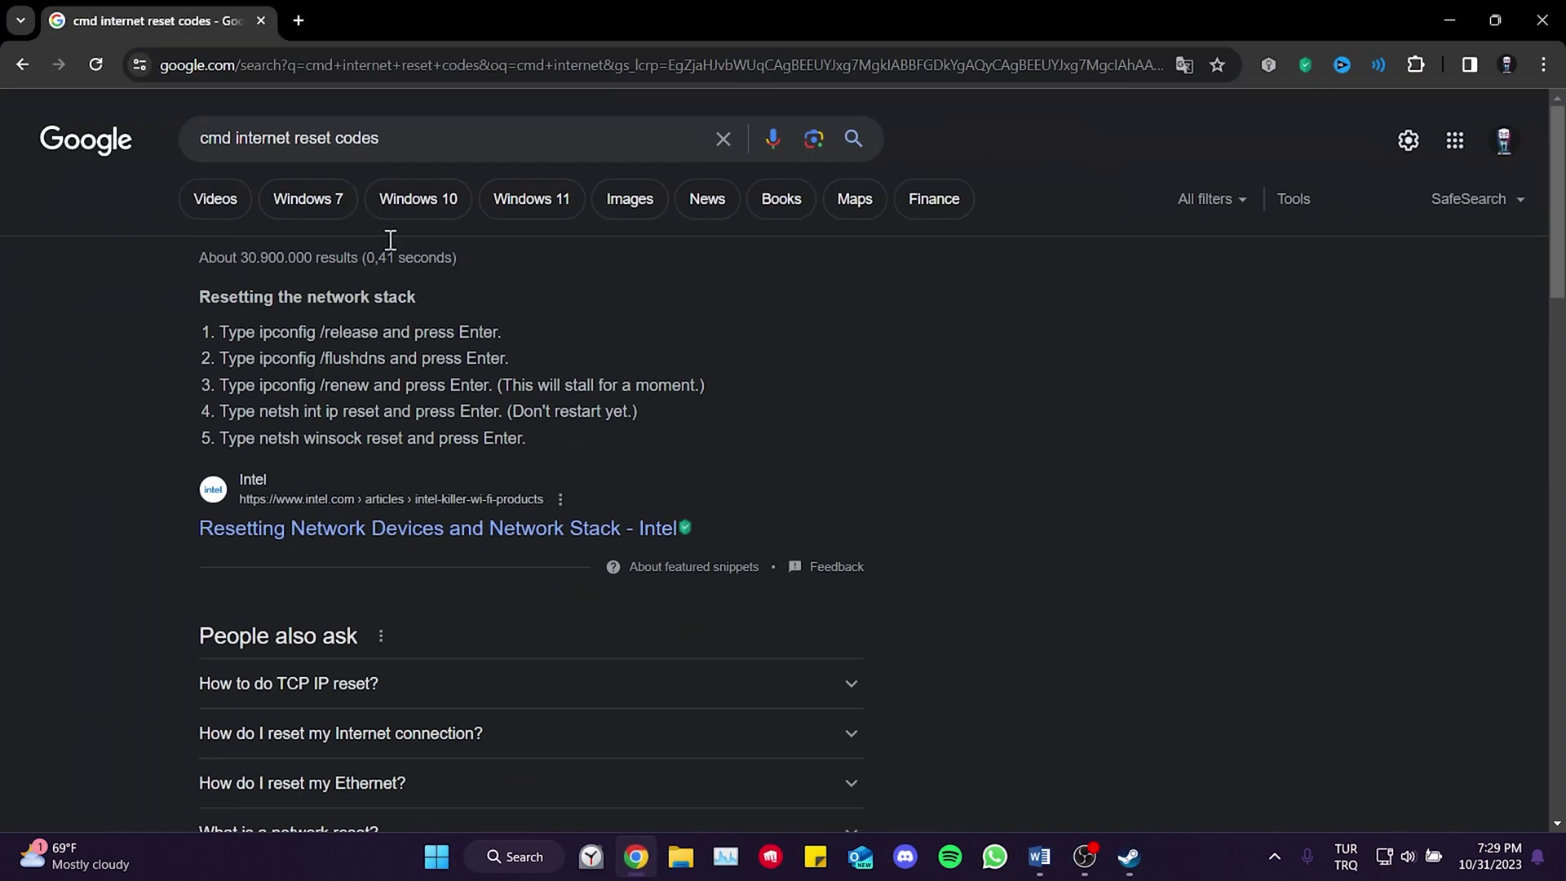
left_click(208, 136)
left_click(35, 402)
Search Windows for cmd and run Developer Command Prompt for VS 2022 as administrator
left_click(522, 857)
type("cmd")
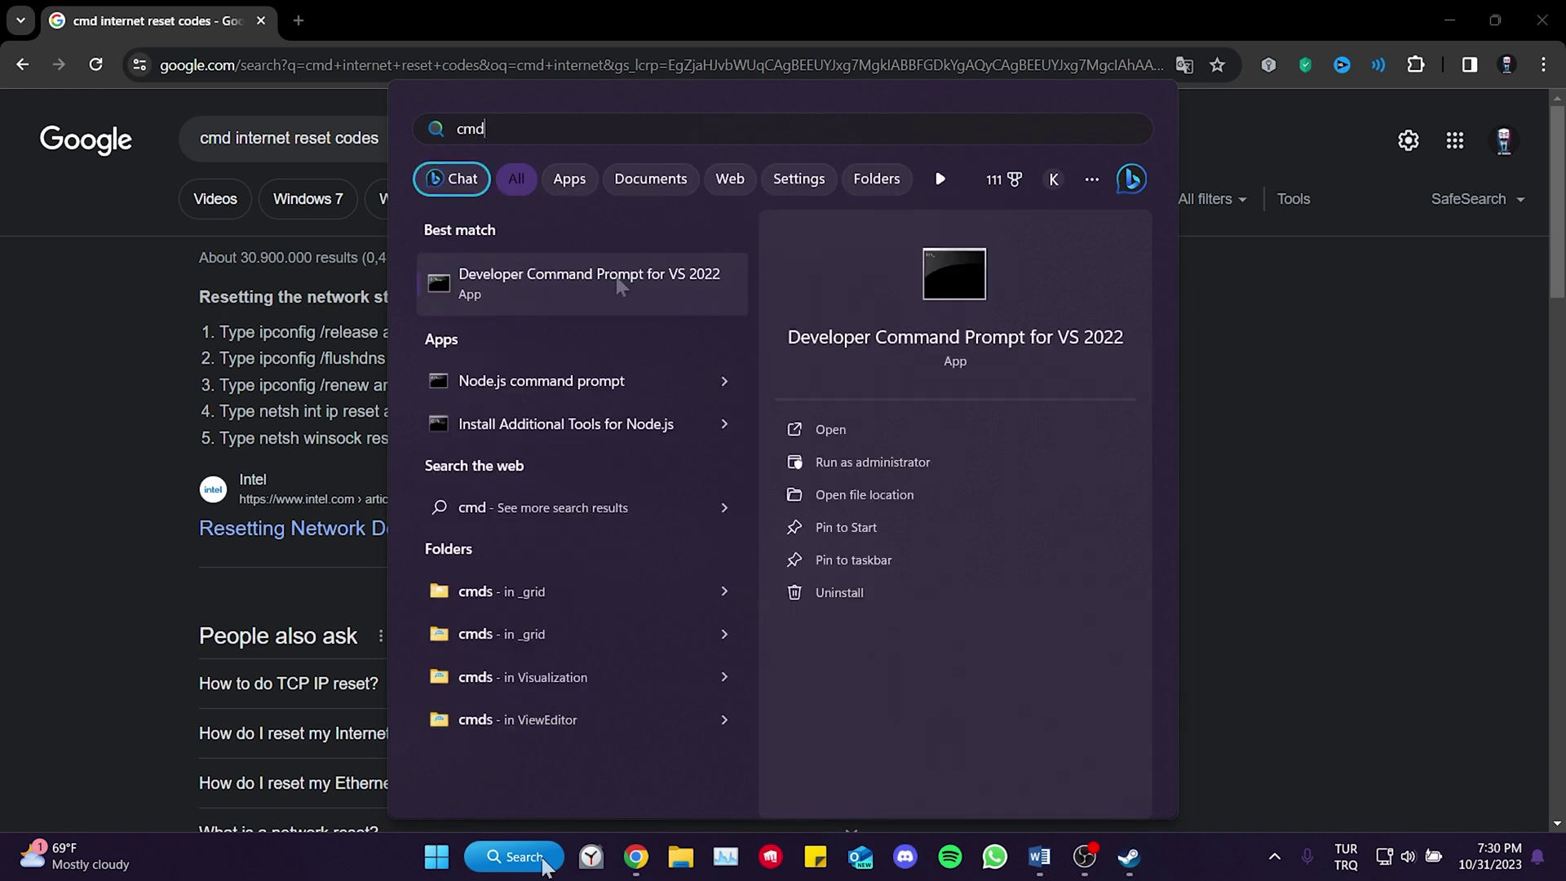
right_click(532, 281)
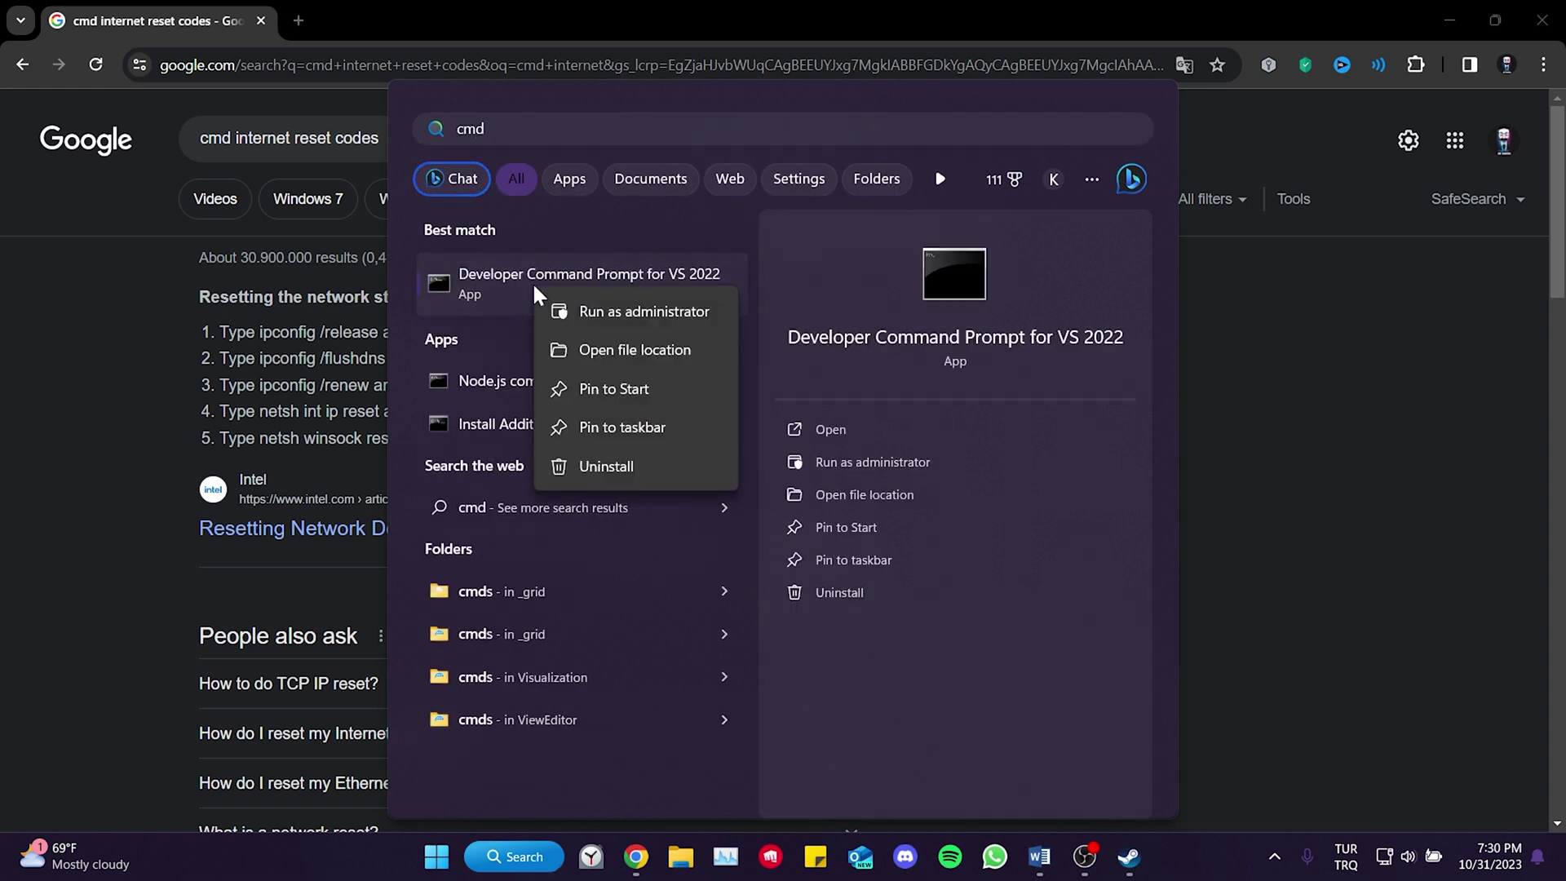
left_click(620, 312)
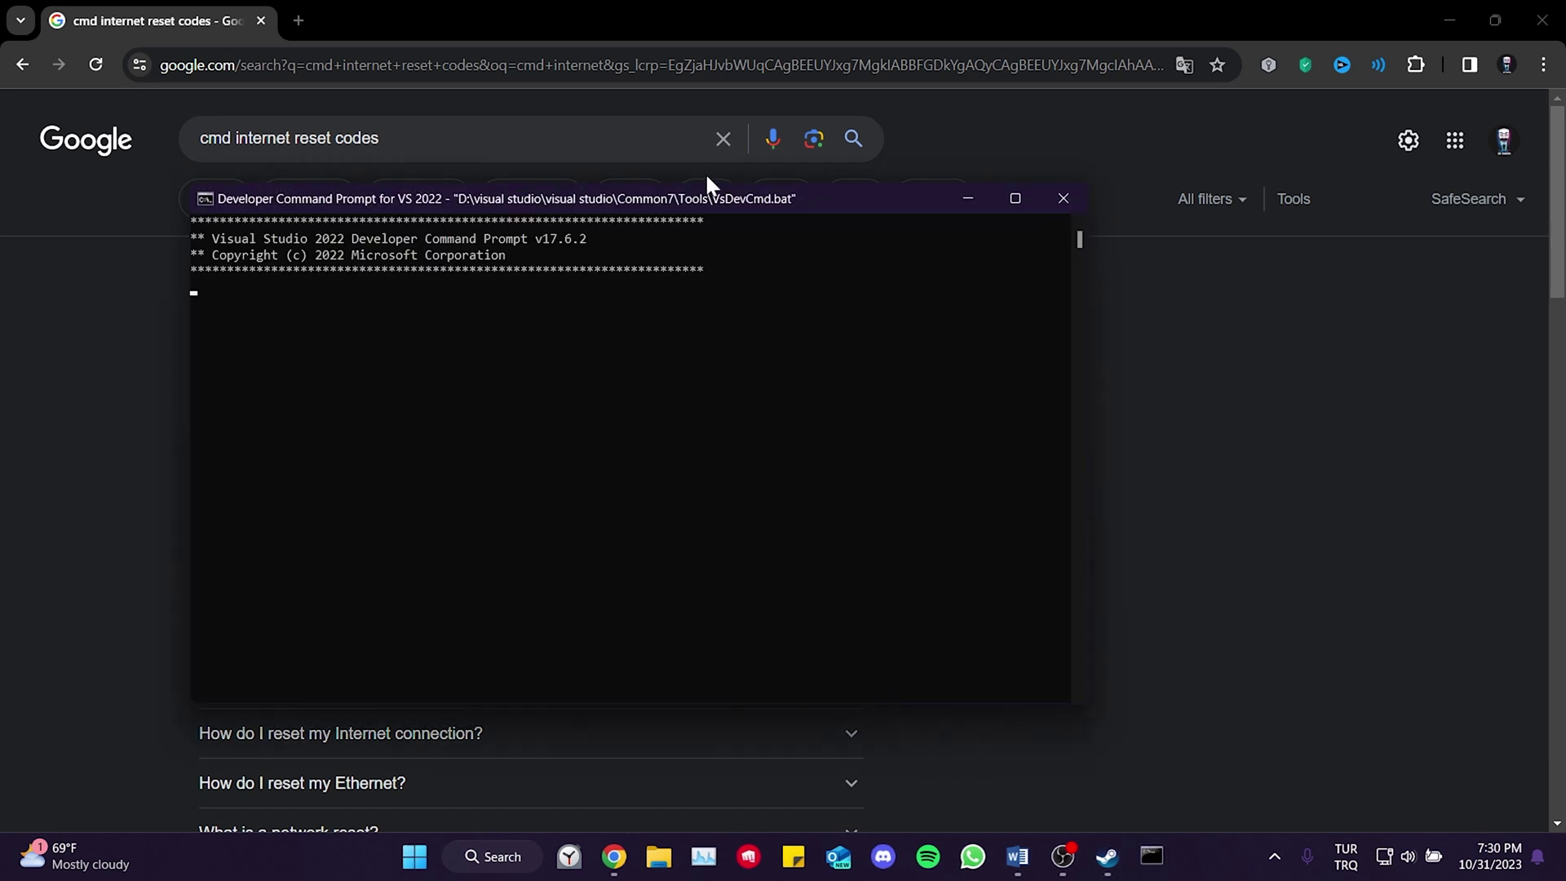
Copy ipconfig /release from the web page, run it in the command prompt, and dismiss the VPN notification
left_click_drag(704, 180, 1216, 163)
left_click_drag(261, 333, 376, 338)
key("ctrl+c")
key("alt+Tab")
right_click(922, 284)
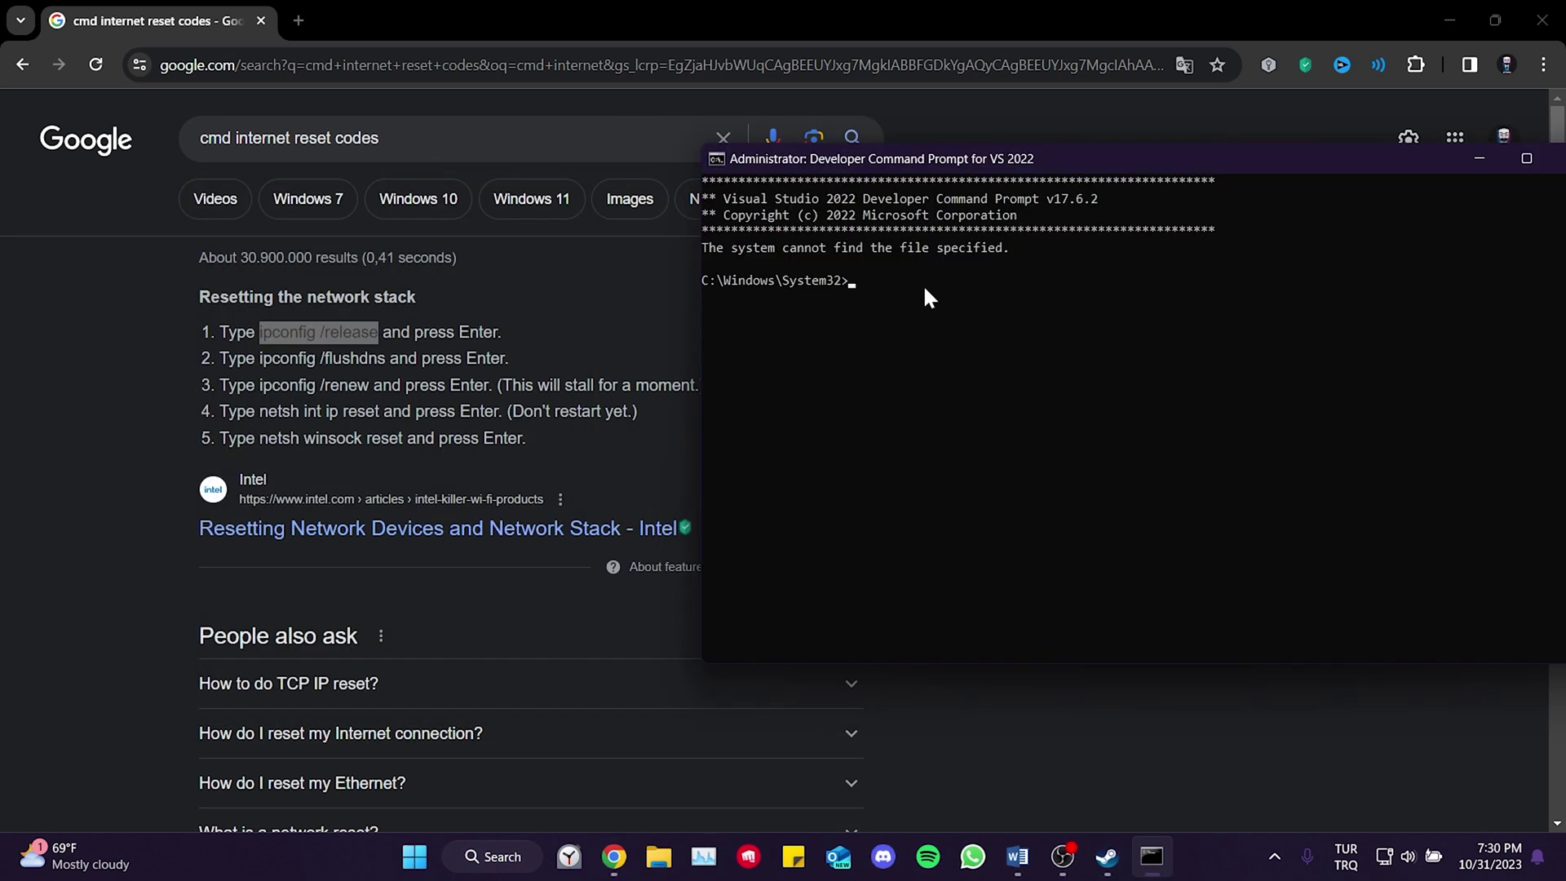
key("Return")
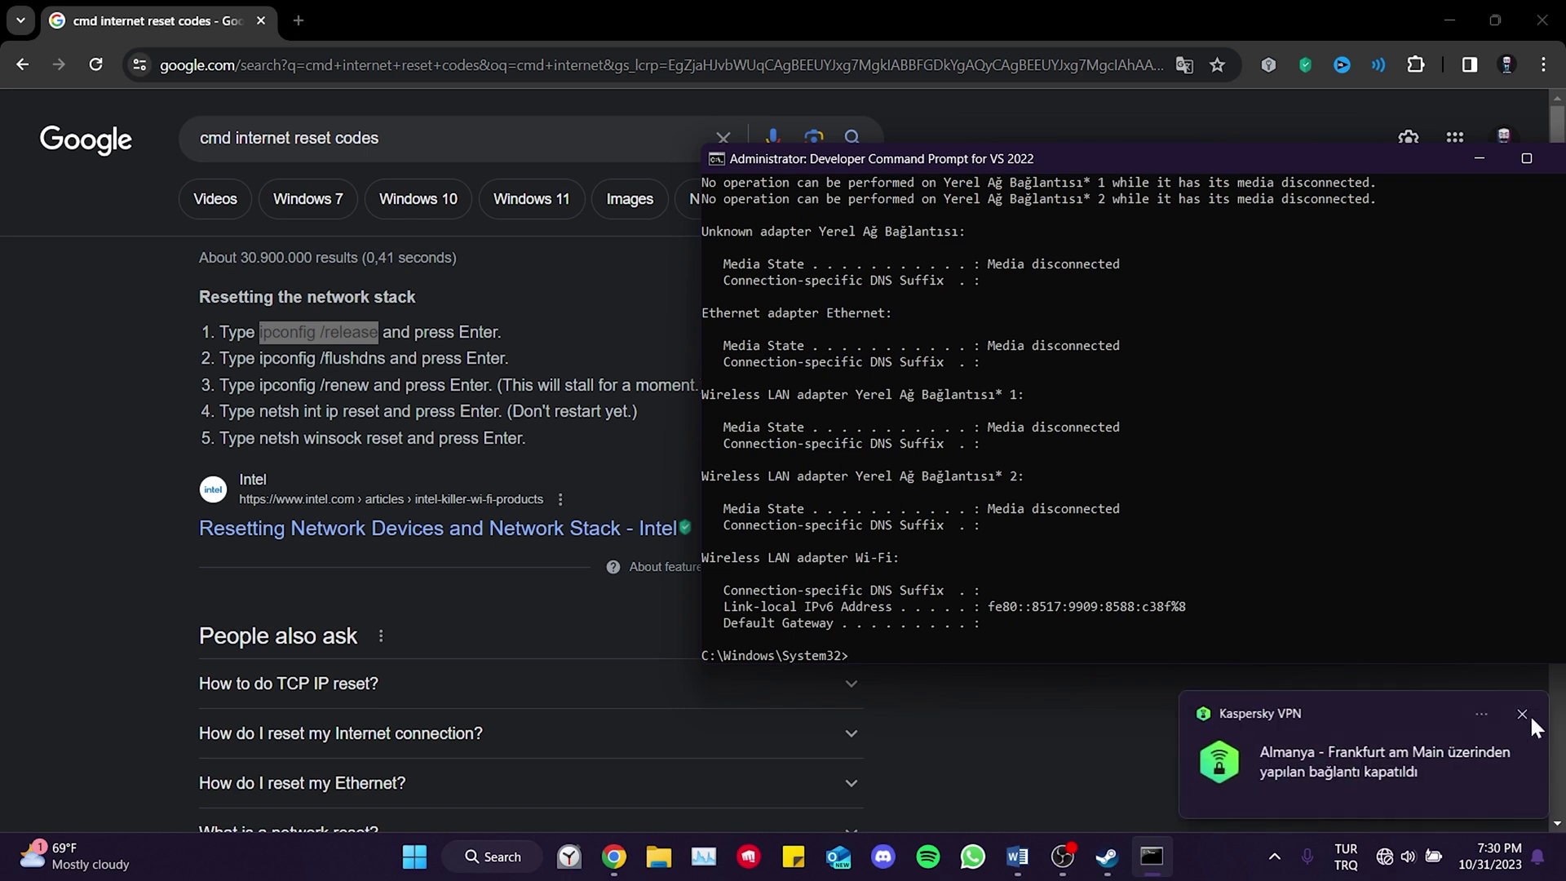
left_click(1523, 714)
Copy ipconfig /flushdns from the web page and run it in the command prompt
left_click_drag(259, 359, 387, 386)
key("ctrl+c")
key("alt+Tab")
right_click(928, 468)
key("Return")
Copy ipconfig /renew from the web page and run it in the command prompt
key("alt+Tab")
key("ctrl+c")
key("alt+Tab")
right_click(1007, 531)
key("Return")
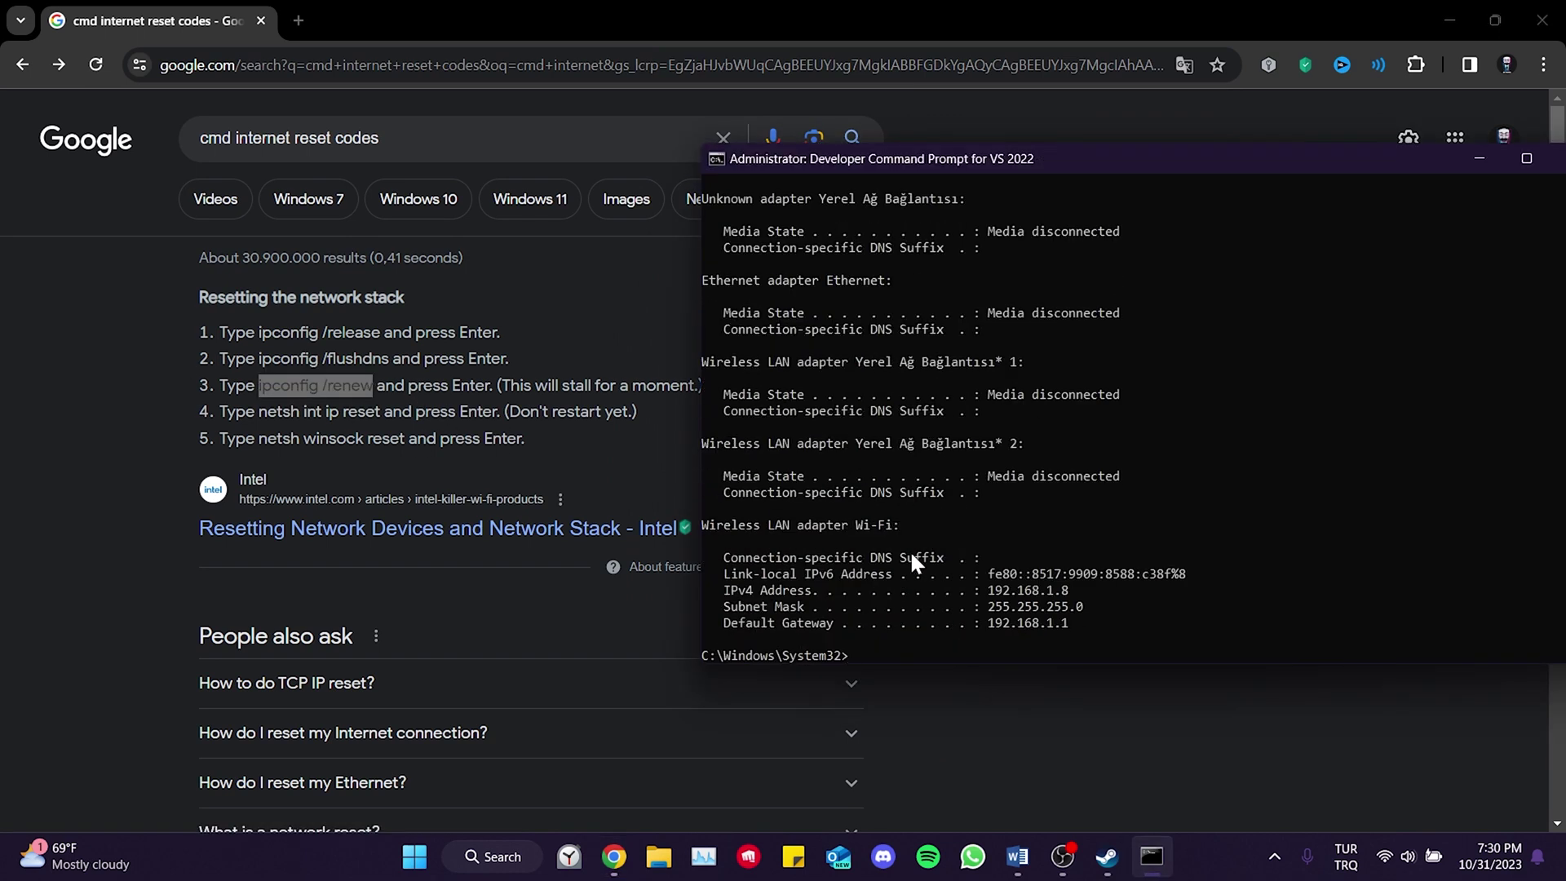
Copy netsh int ip reset from the web page and run it in the command prompt
key("alt+Tab")
left_click_drag(259, 412, 375, 414)
key("ctrl+c")
key("alt+Tab")
right_click(985, 569)
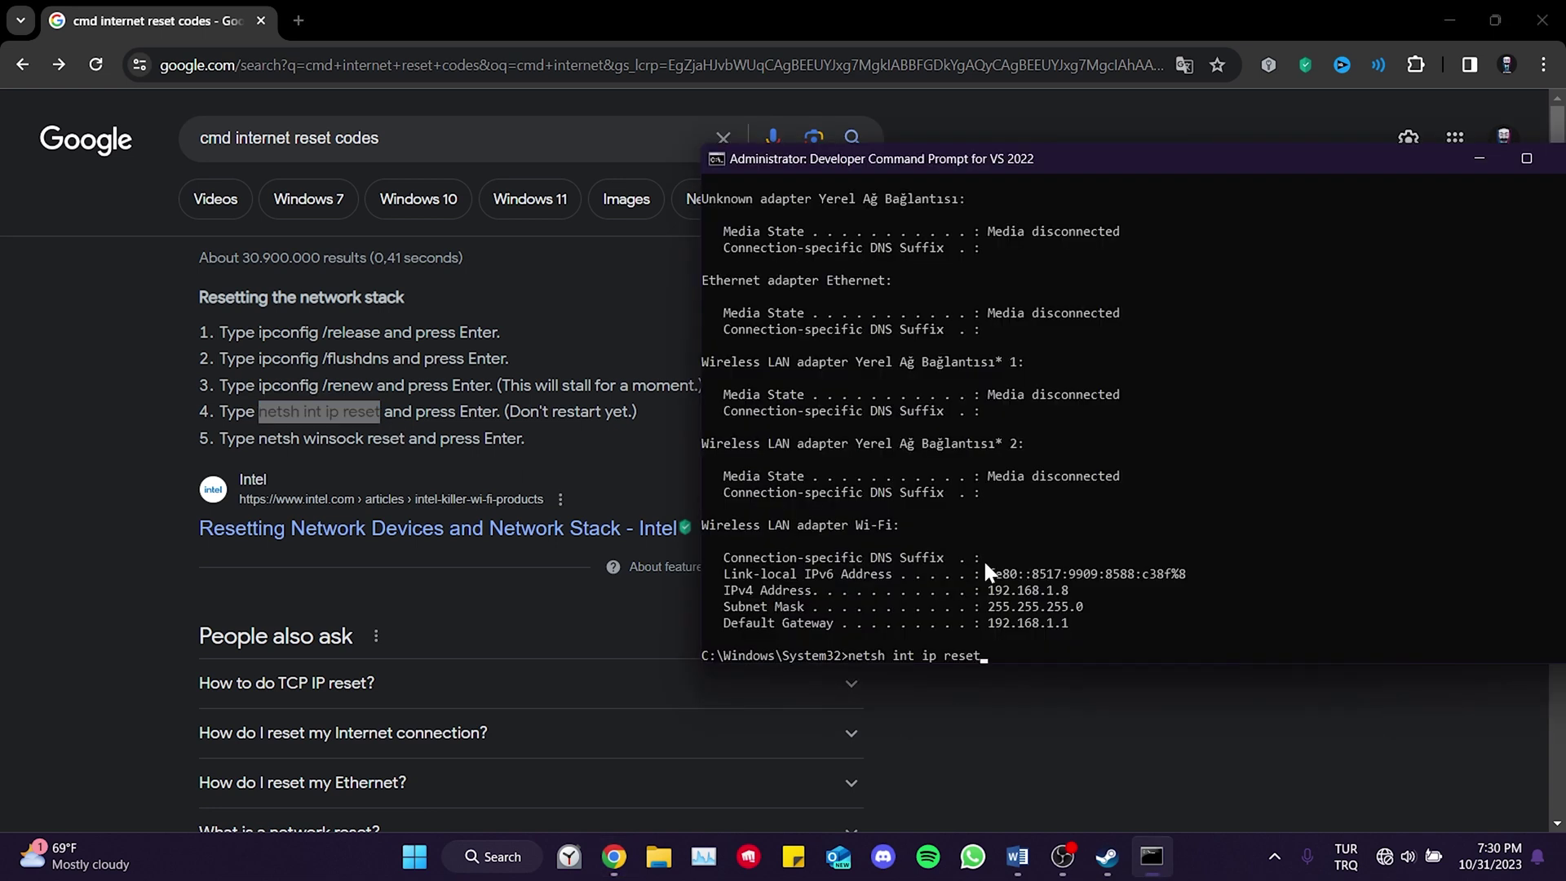
key("Return")
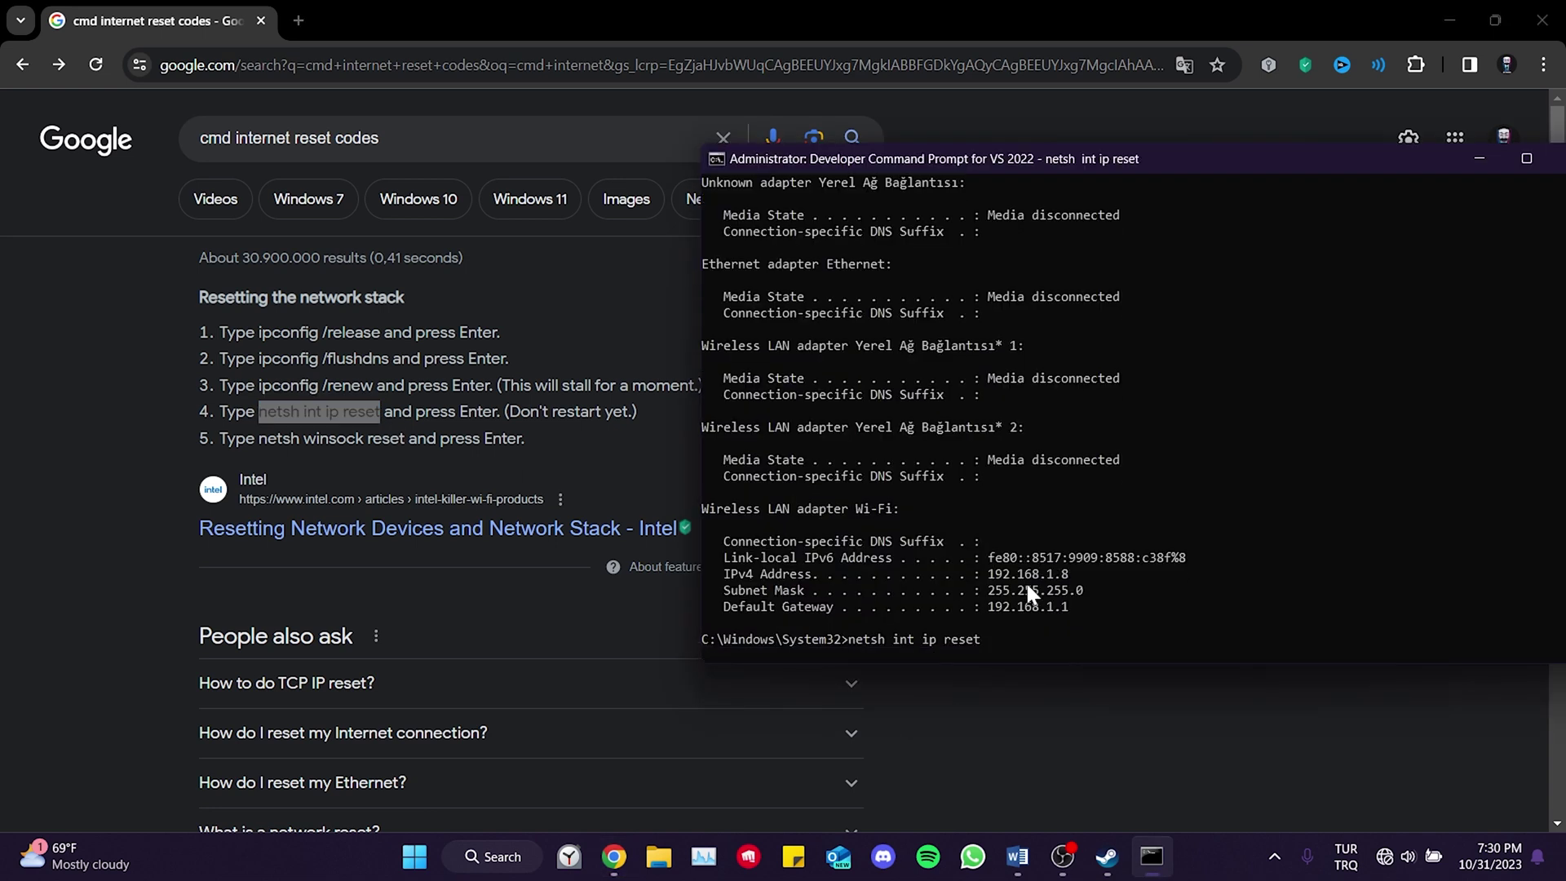
Copy netsh winsock reset from the web page and run it in the command prompt
left_click(267, 431)
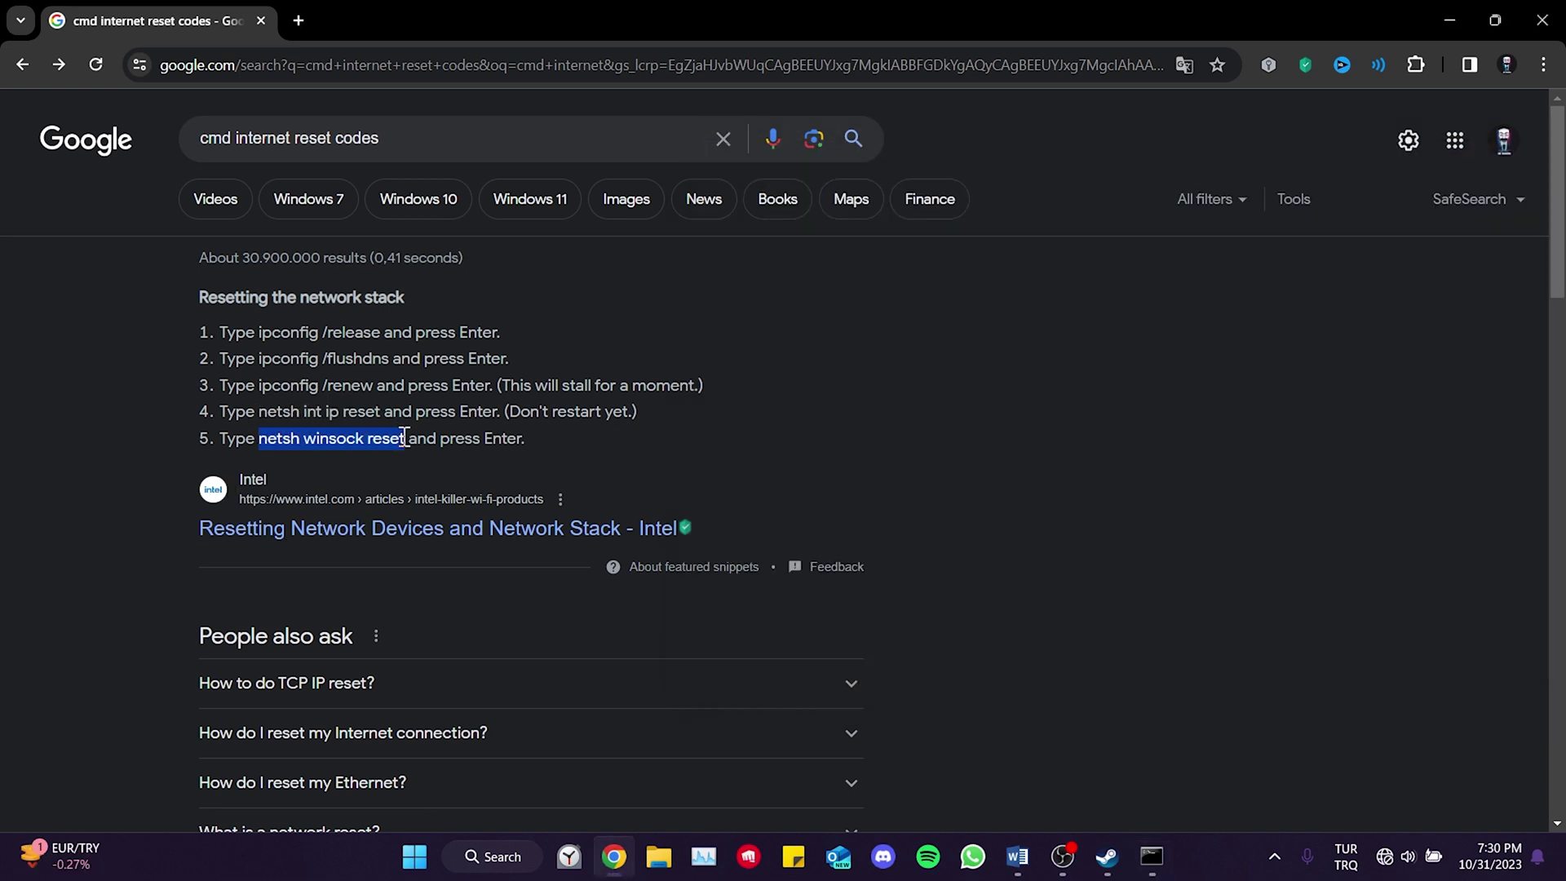
key("ctrl+c")
key("alt+Tab")
right_click(973, 565)
key("Return")
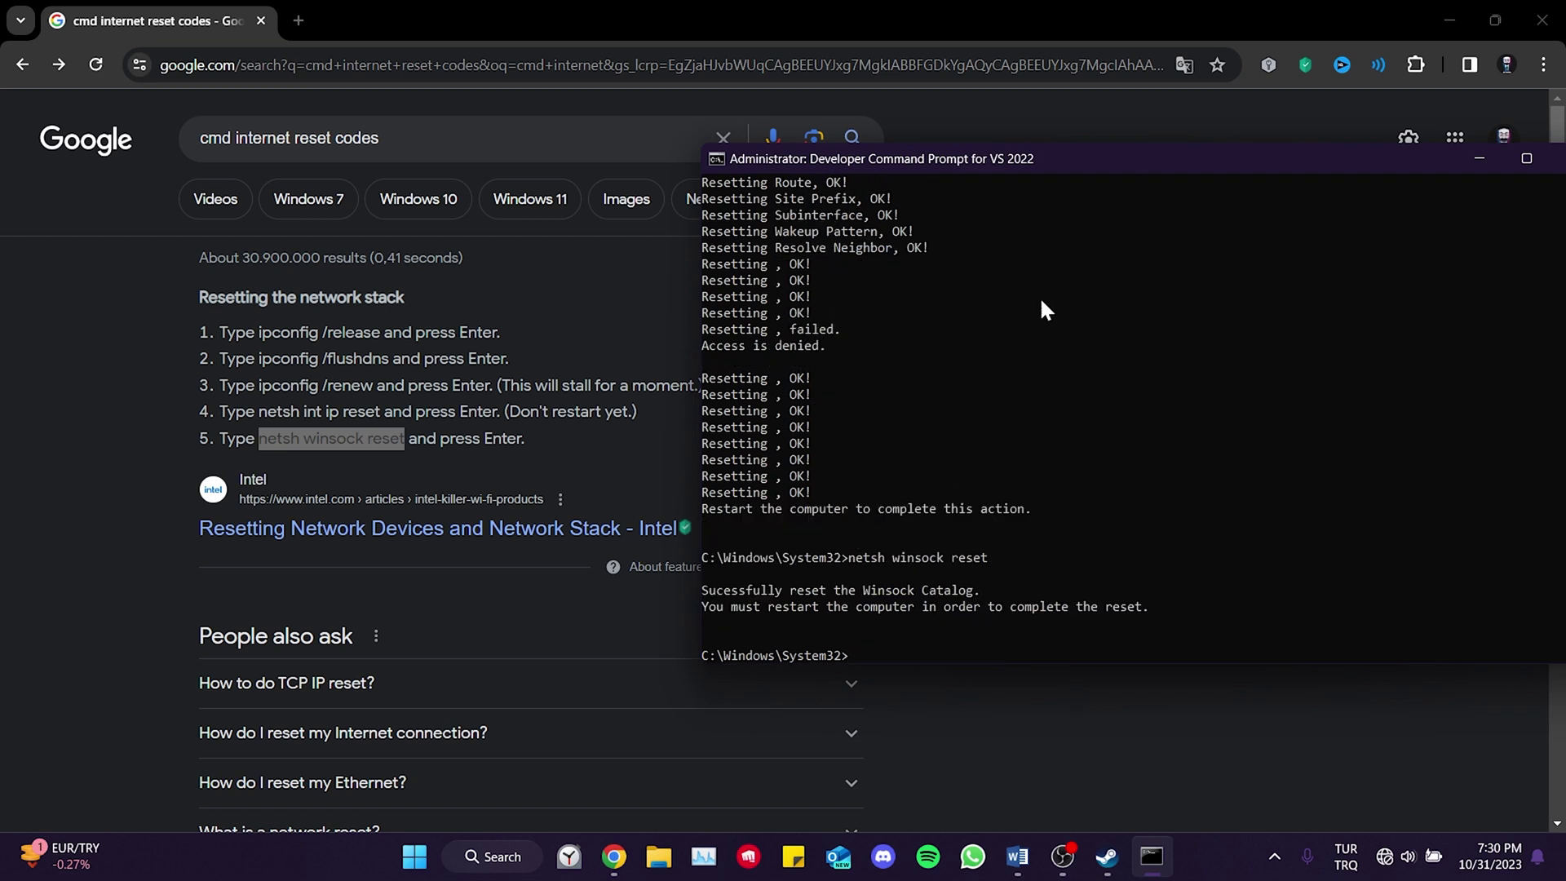
Minimize the browser and close the administrator command prompt
left_click_drag(1061, 158, 1058, 114)
left_click(1457, 18)
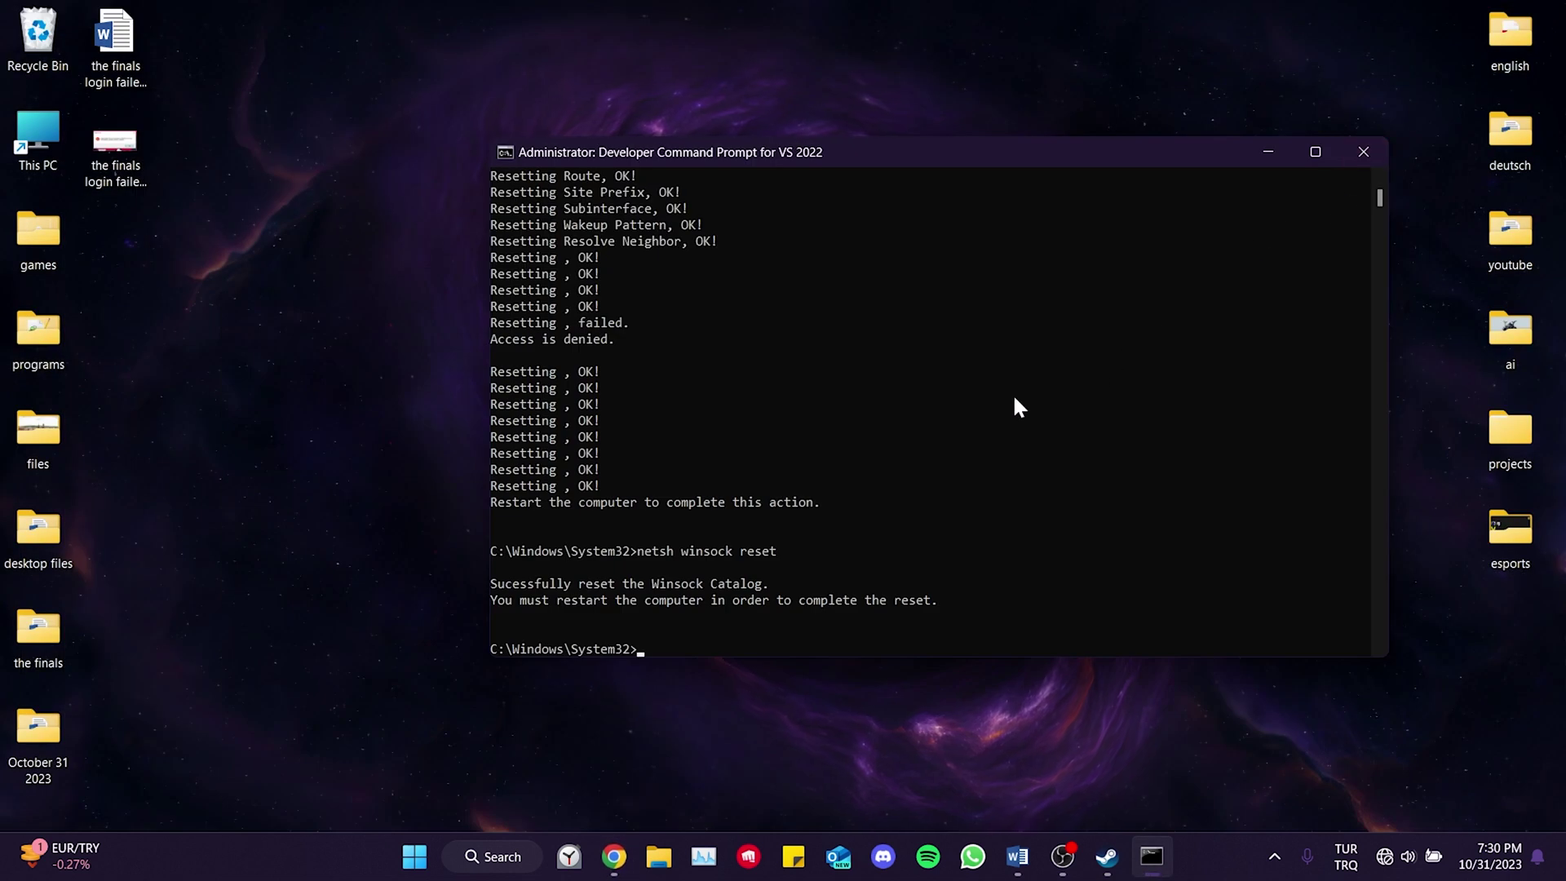
left_click(1363, 152)
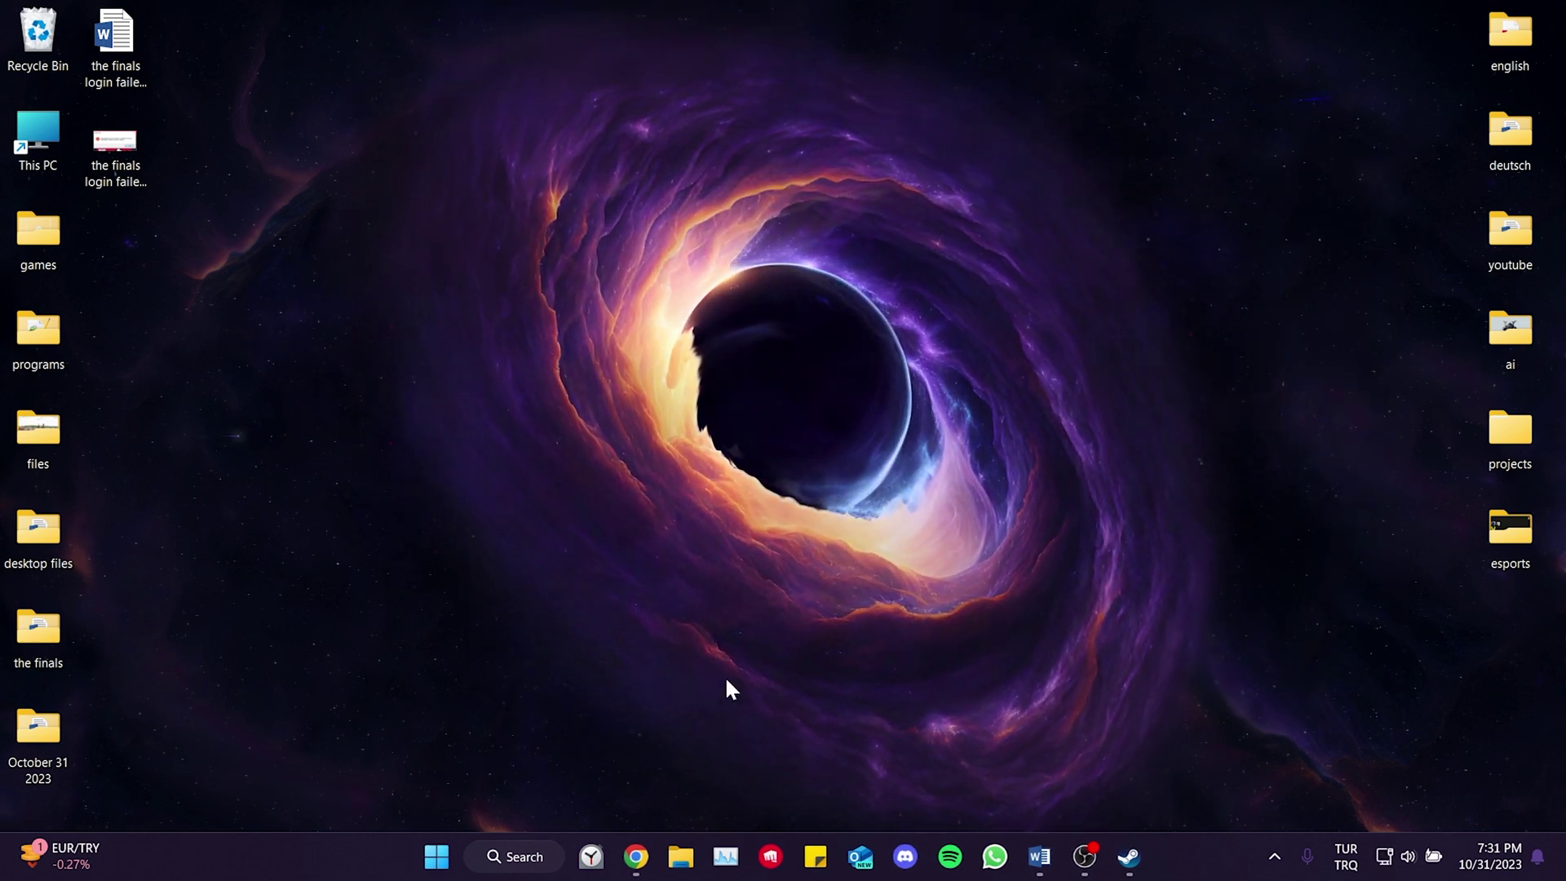
Open Windows Settings and go to the advanced network settings under Network & internet
right_click(437, 857)
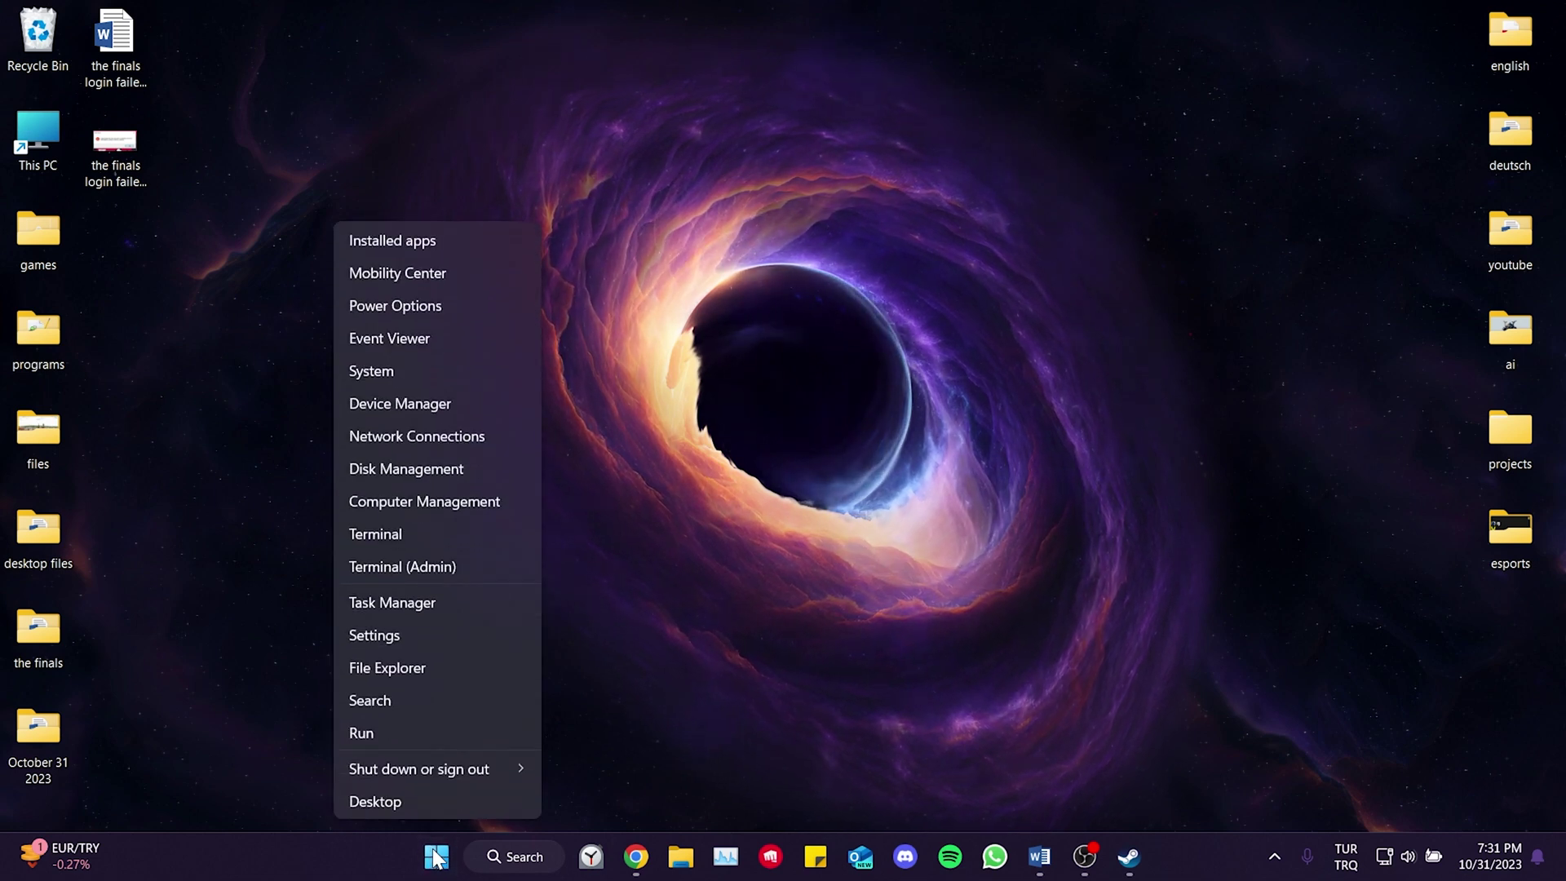
left_click(379, 633)
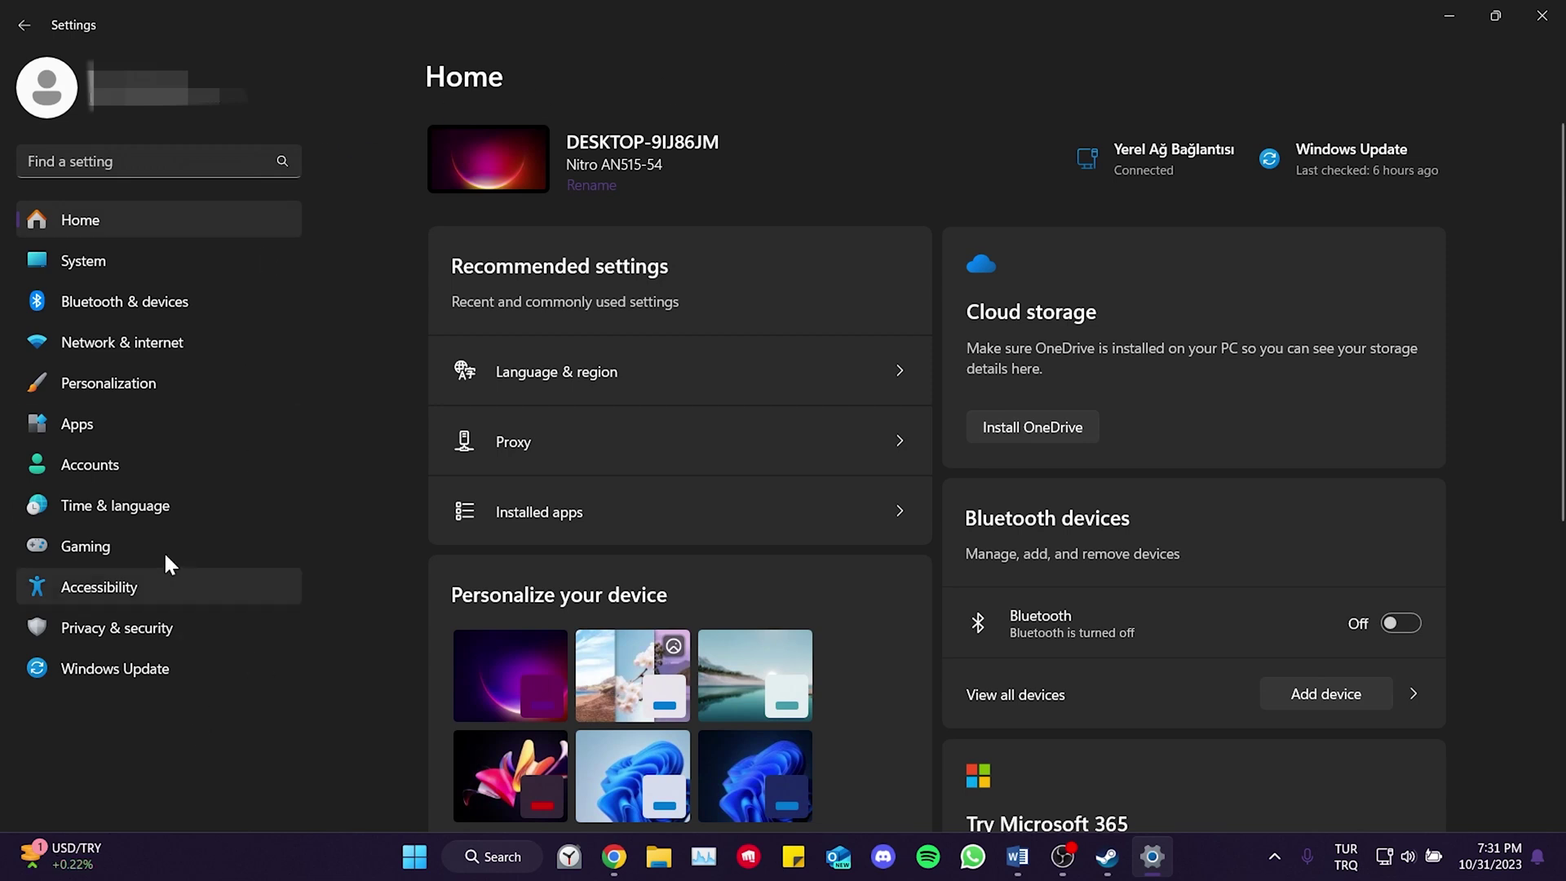
left_click(116, 336)
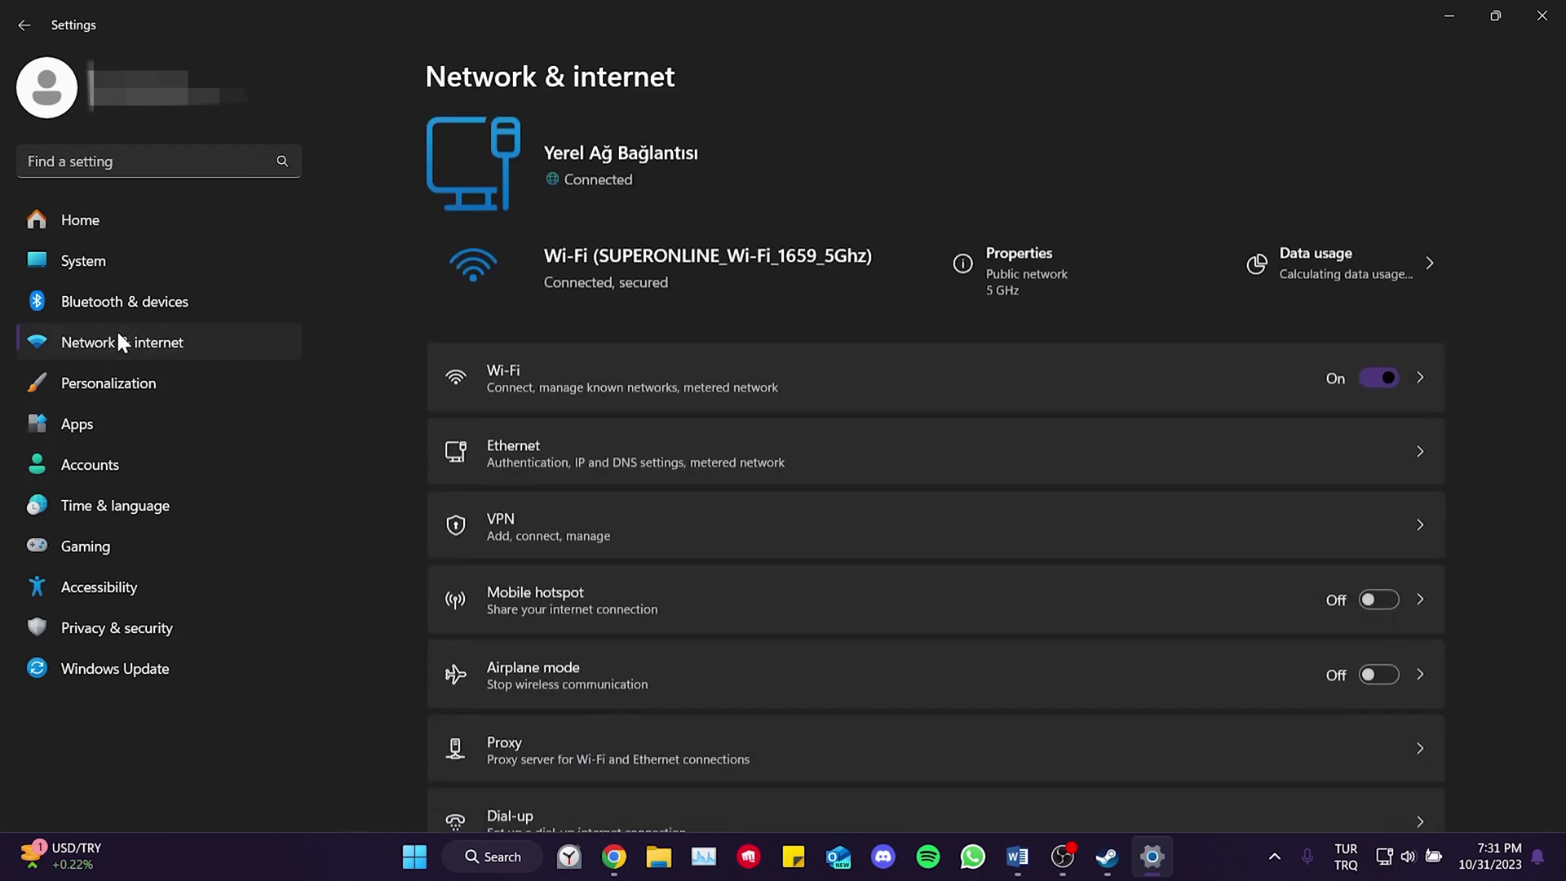
scroll(971, 244, "down", 2)
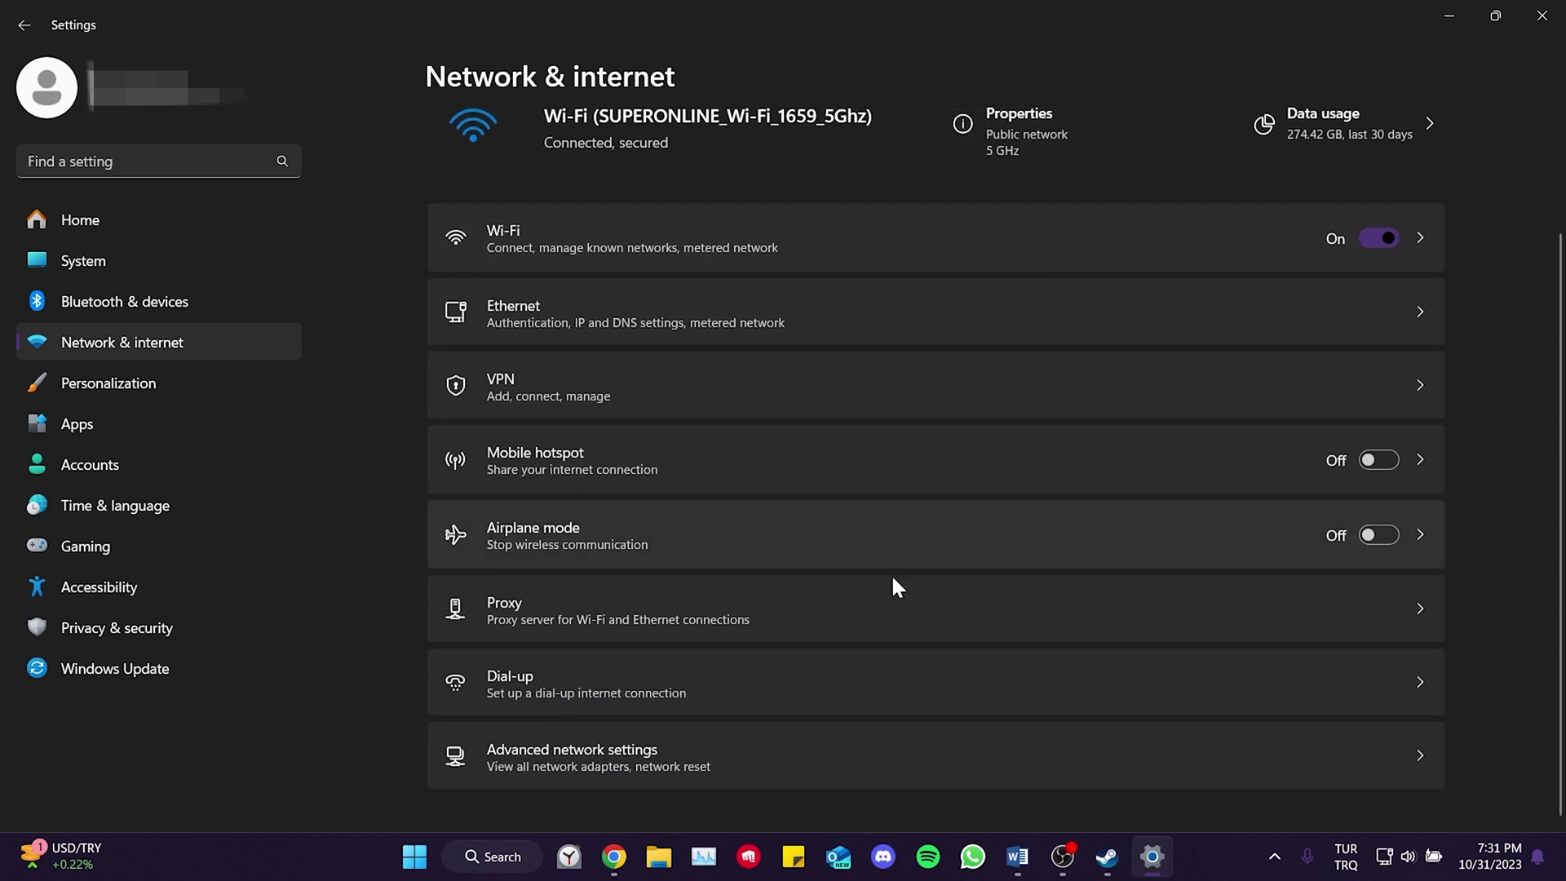
left_click(602, 763)
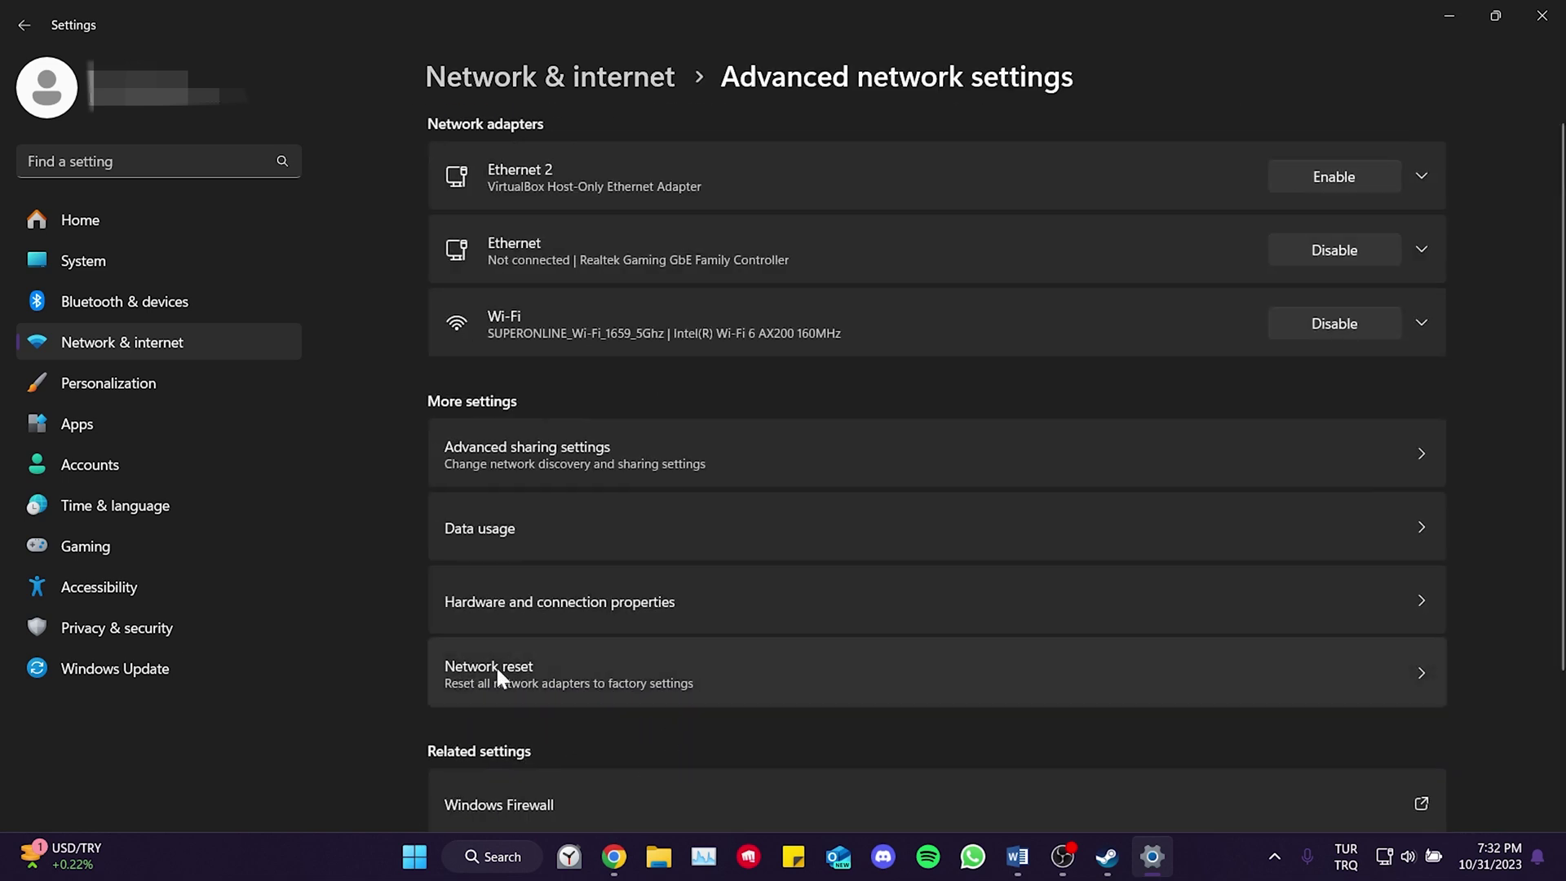
Run a full network reset, confirm it, dismiss the sign-out notice, and close Settings
left_click(642, 688)
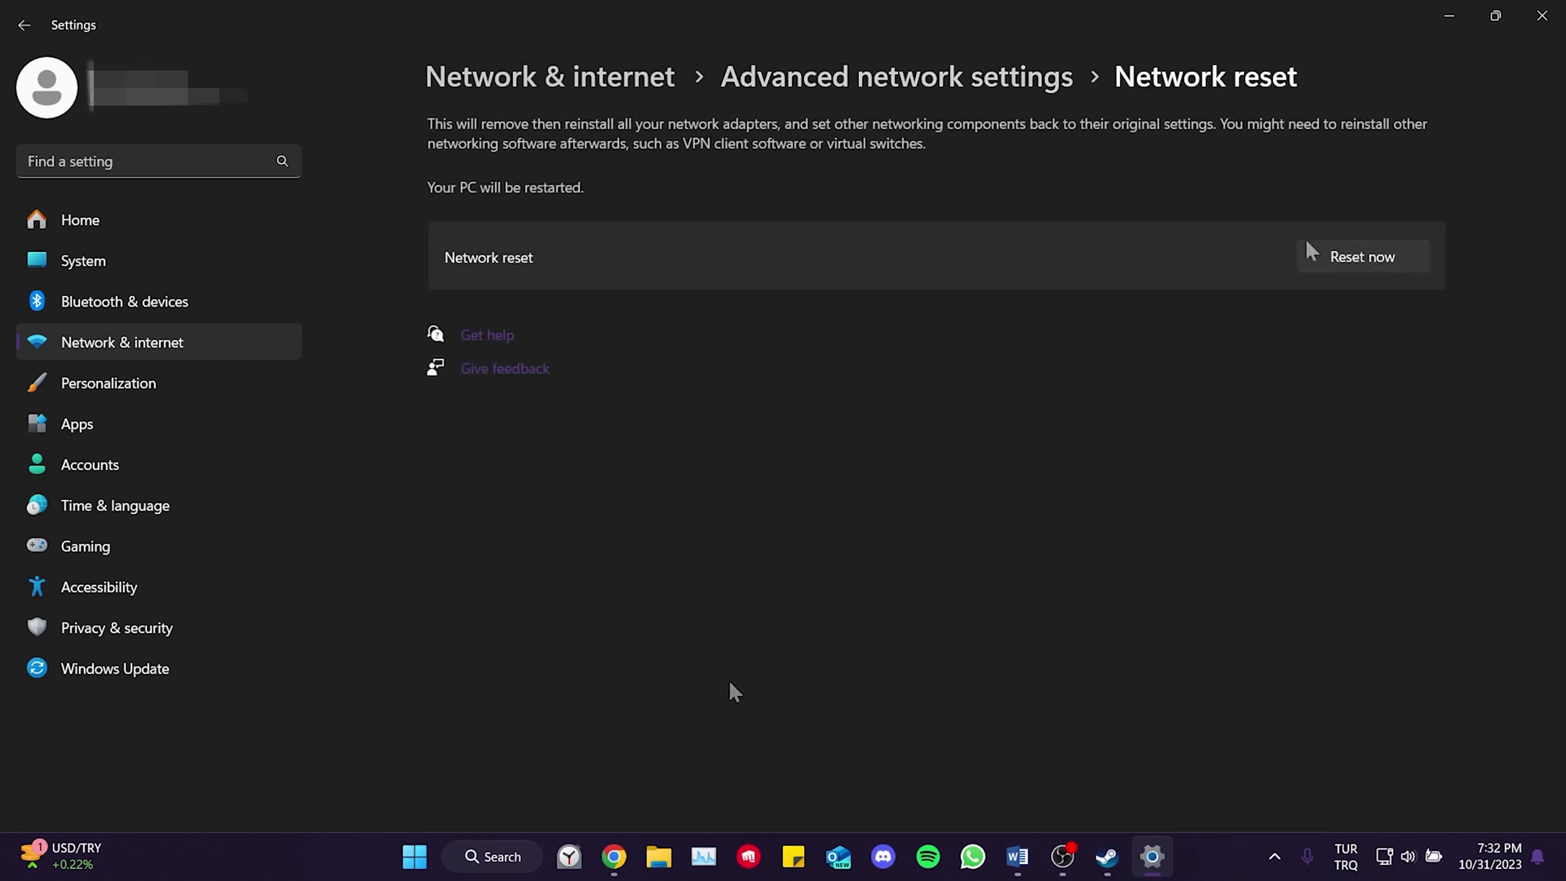
left_click(1319, 259)
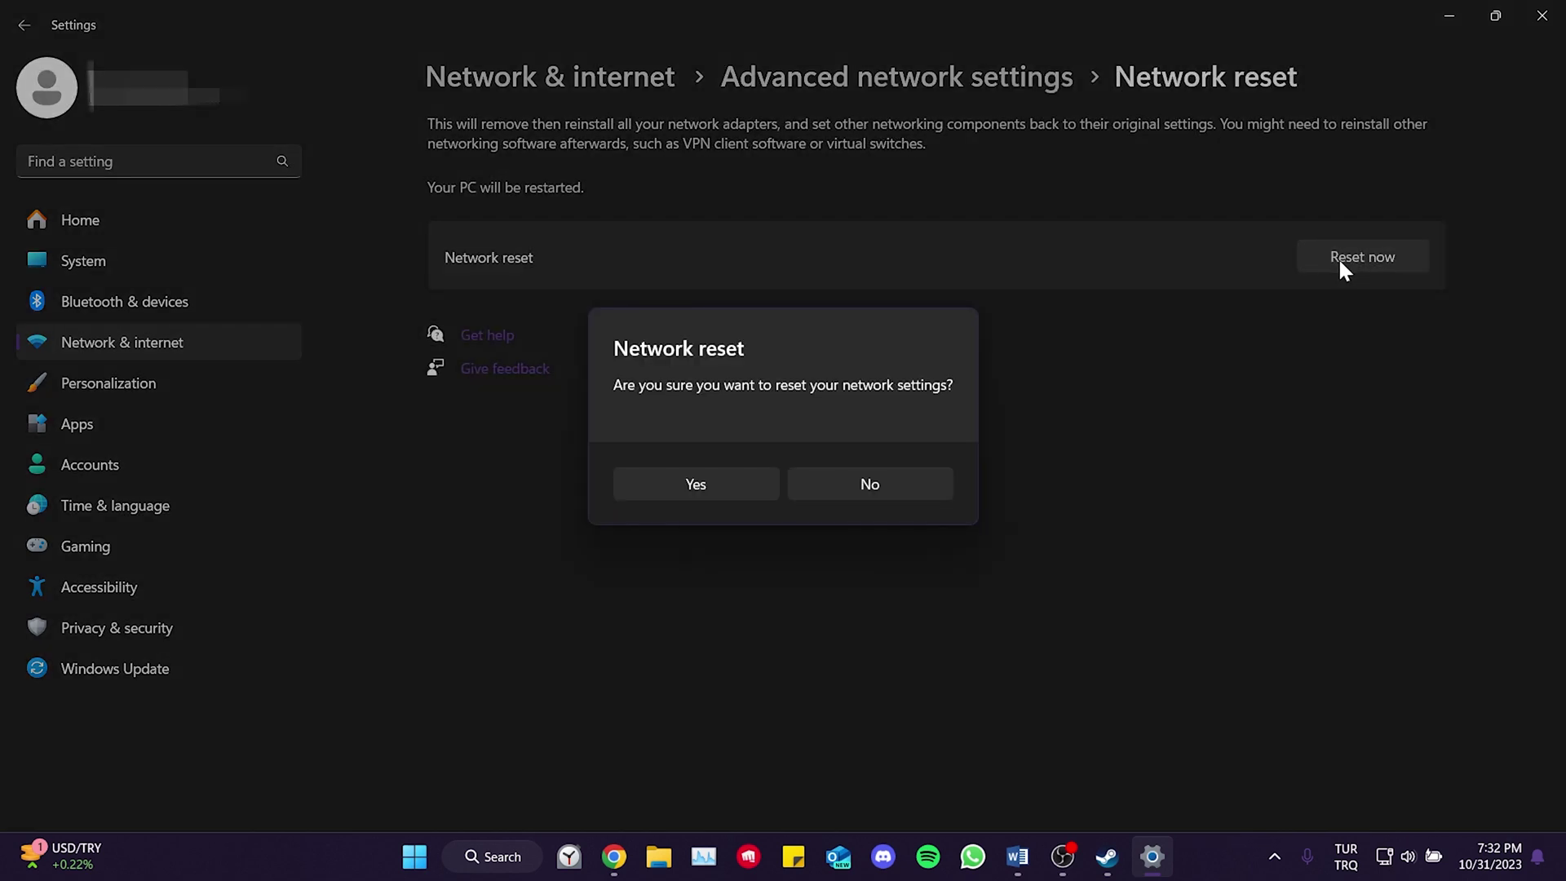
left_click(713, 489)
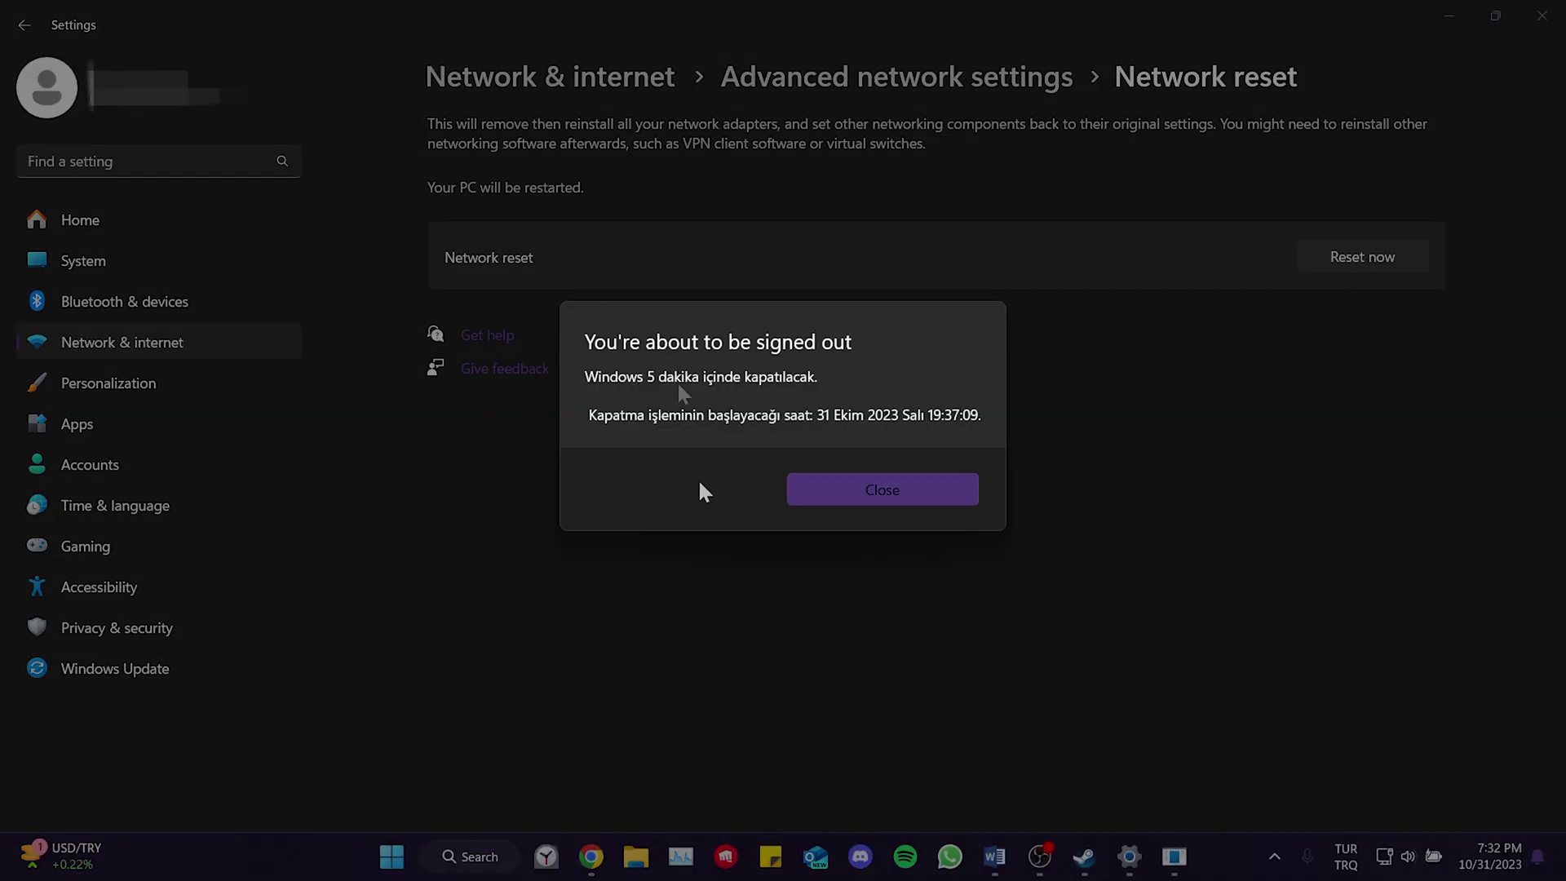
left_click(903, 489)
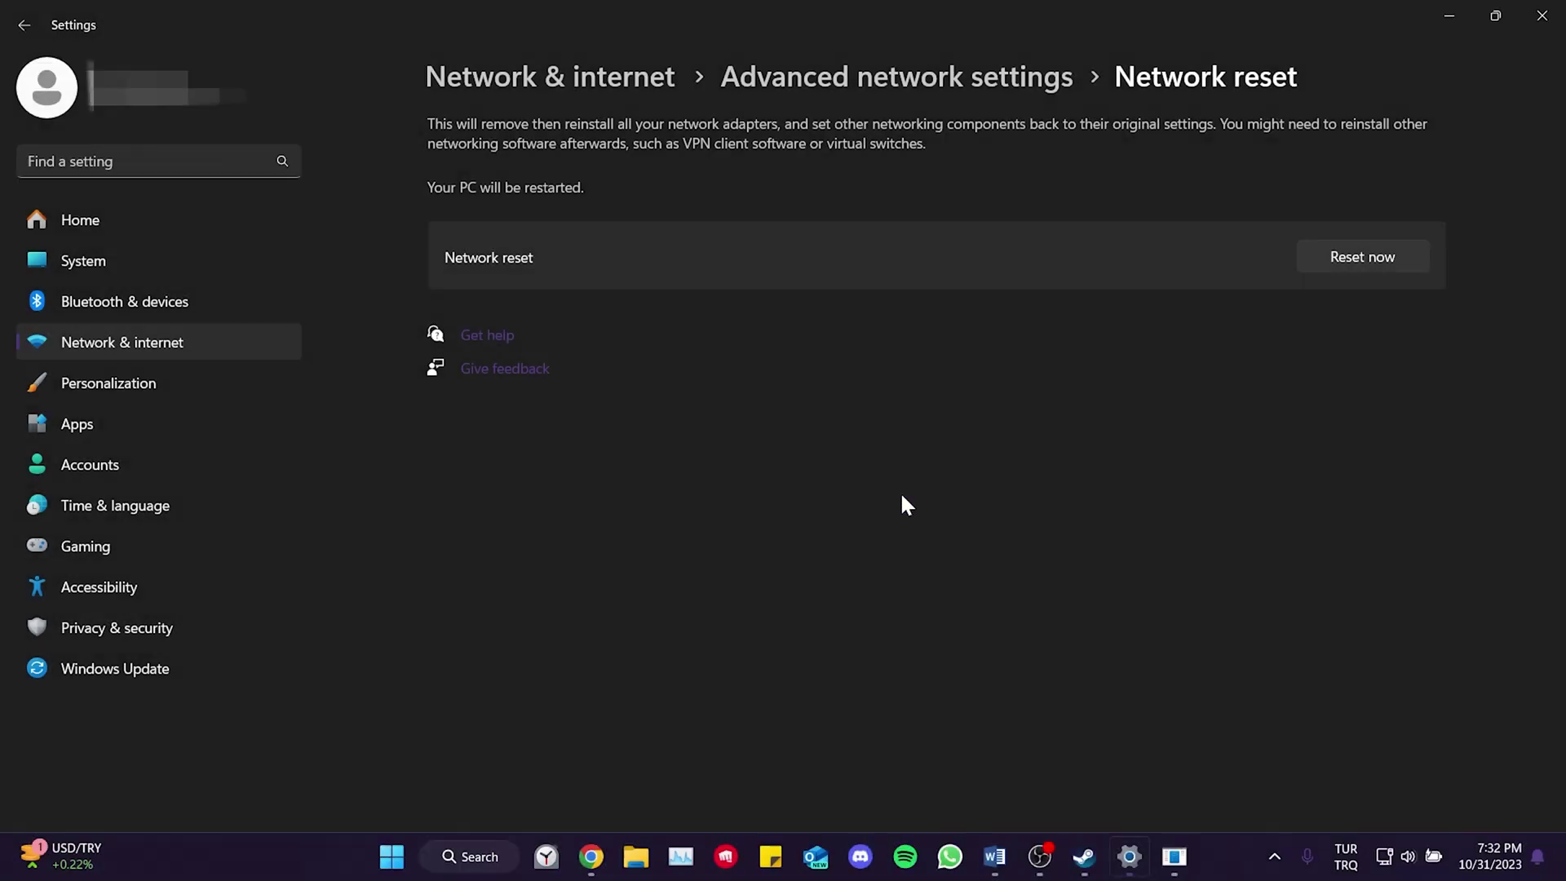
left_click(1545, 16)
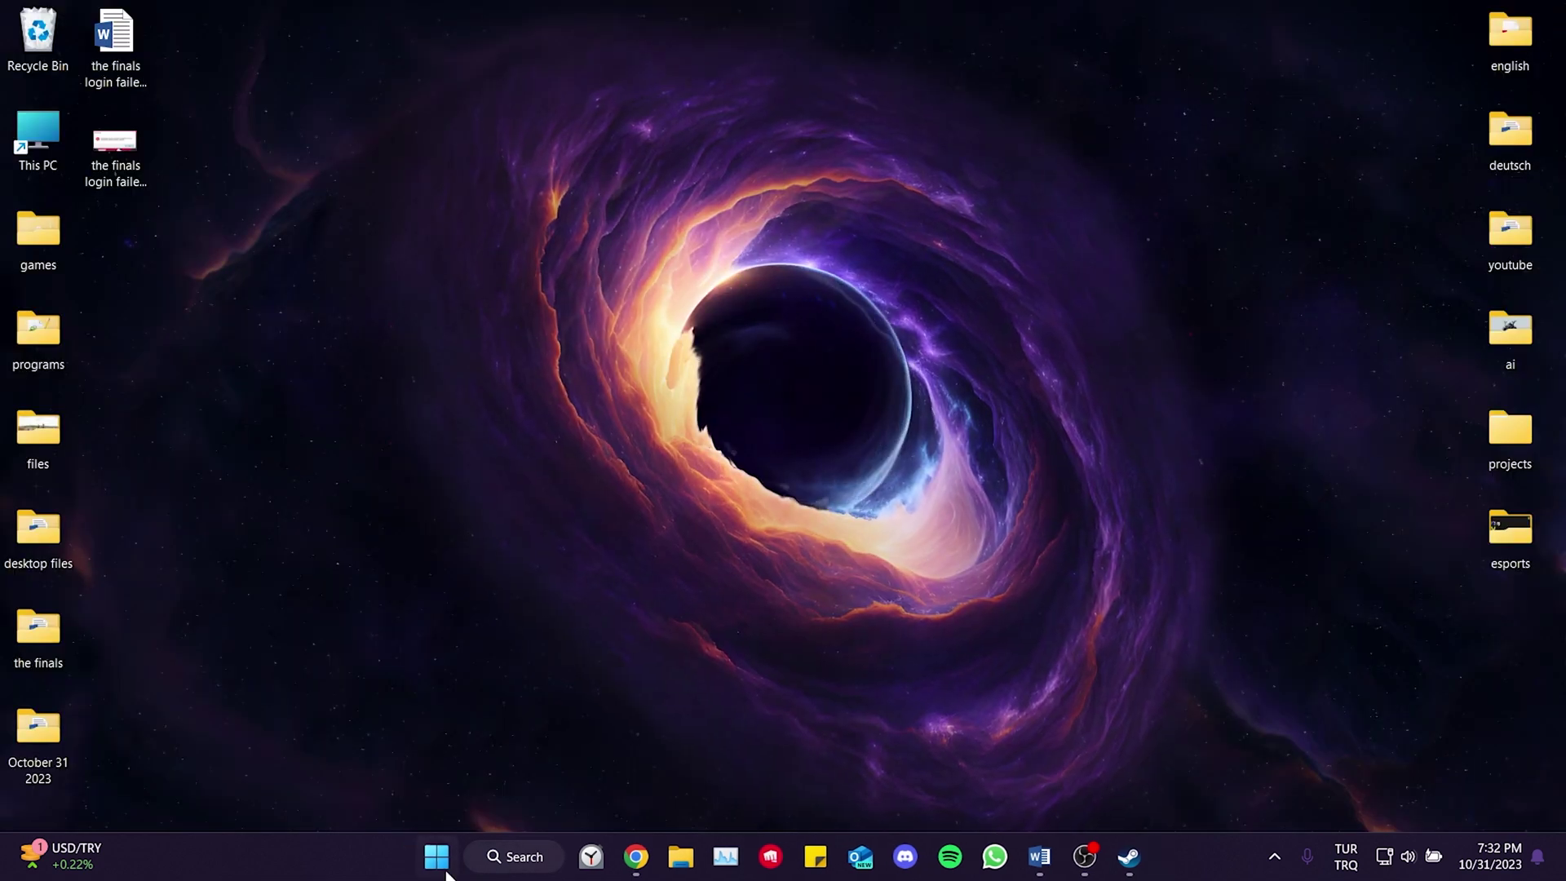
Show the power options in the Start menu and close it without restarting
key("super")
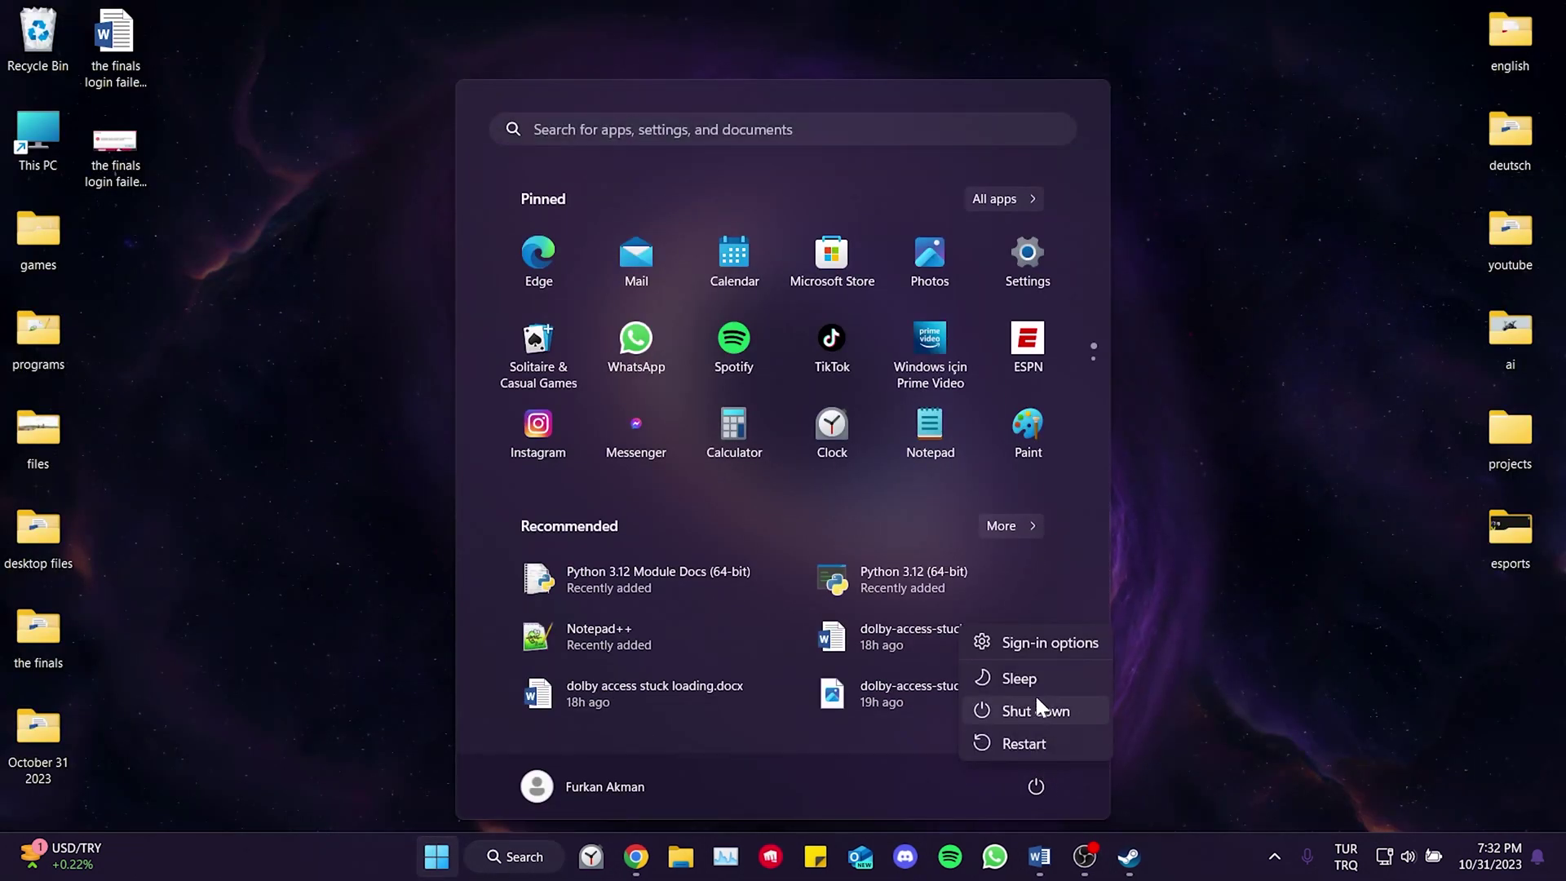
key("Escape")
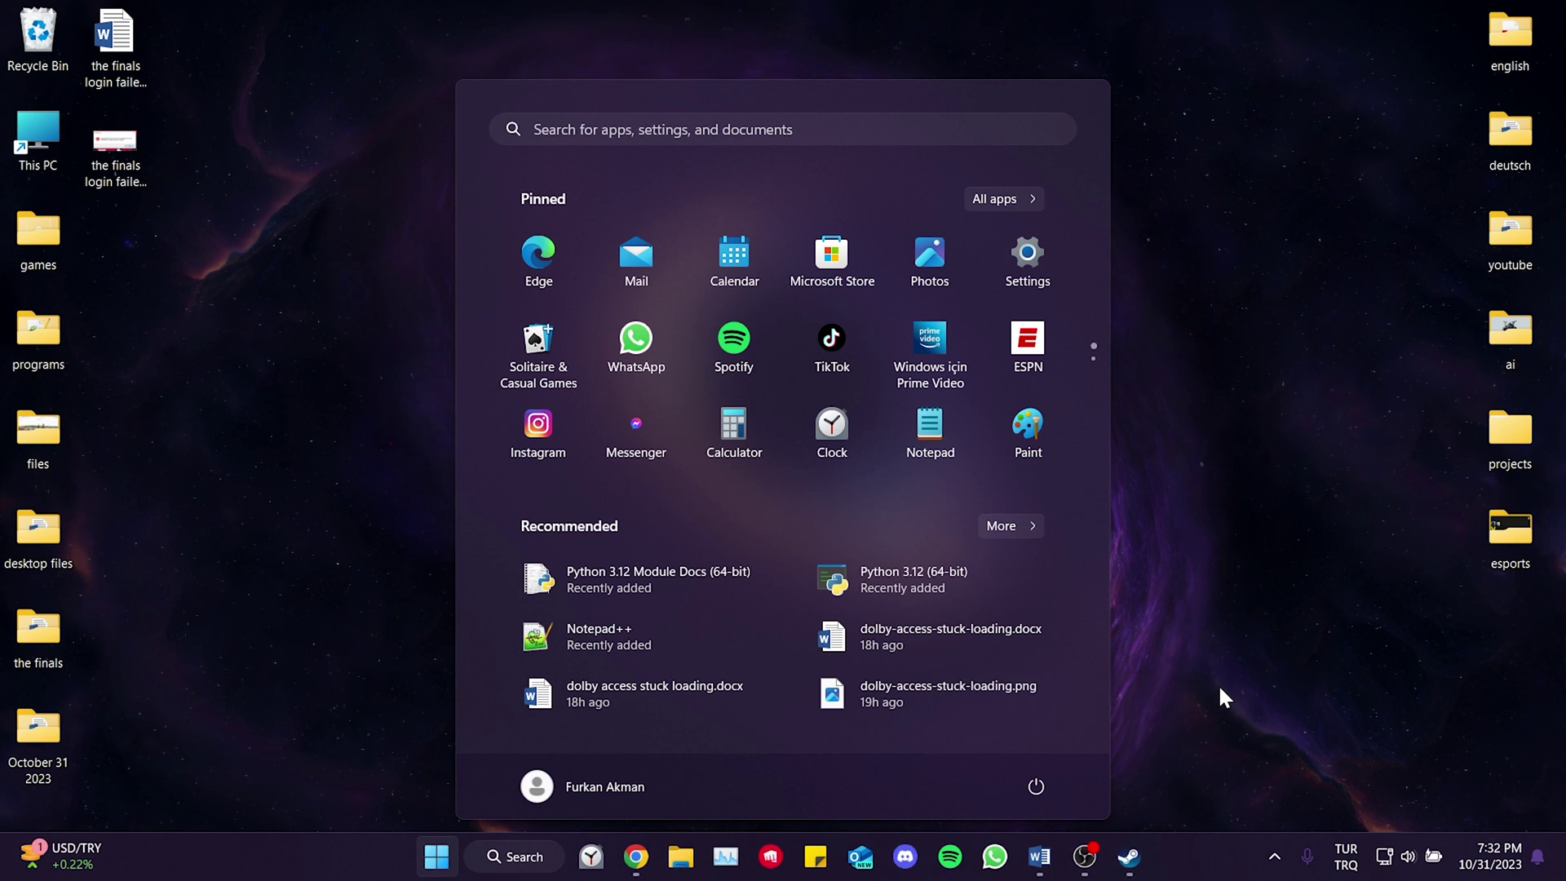
left_click(1217, 685)
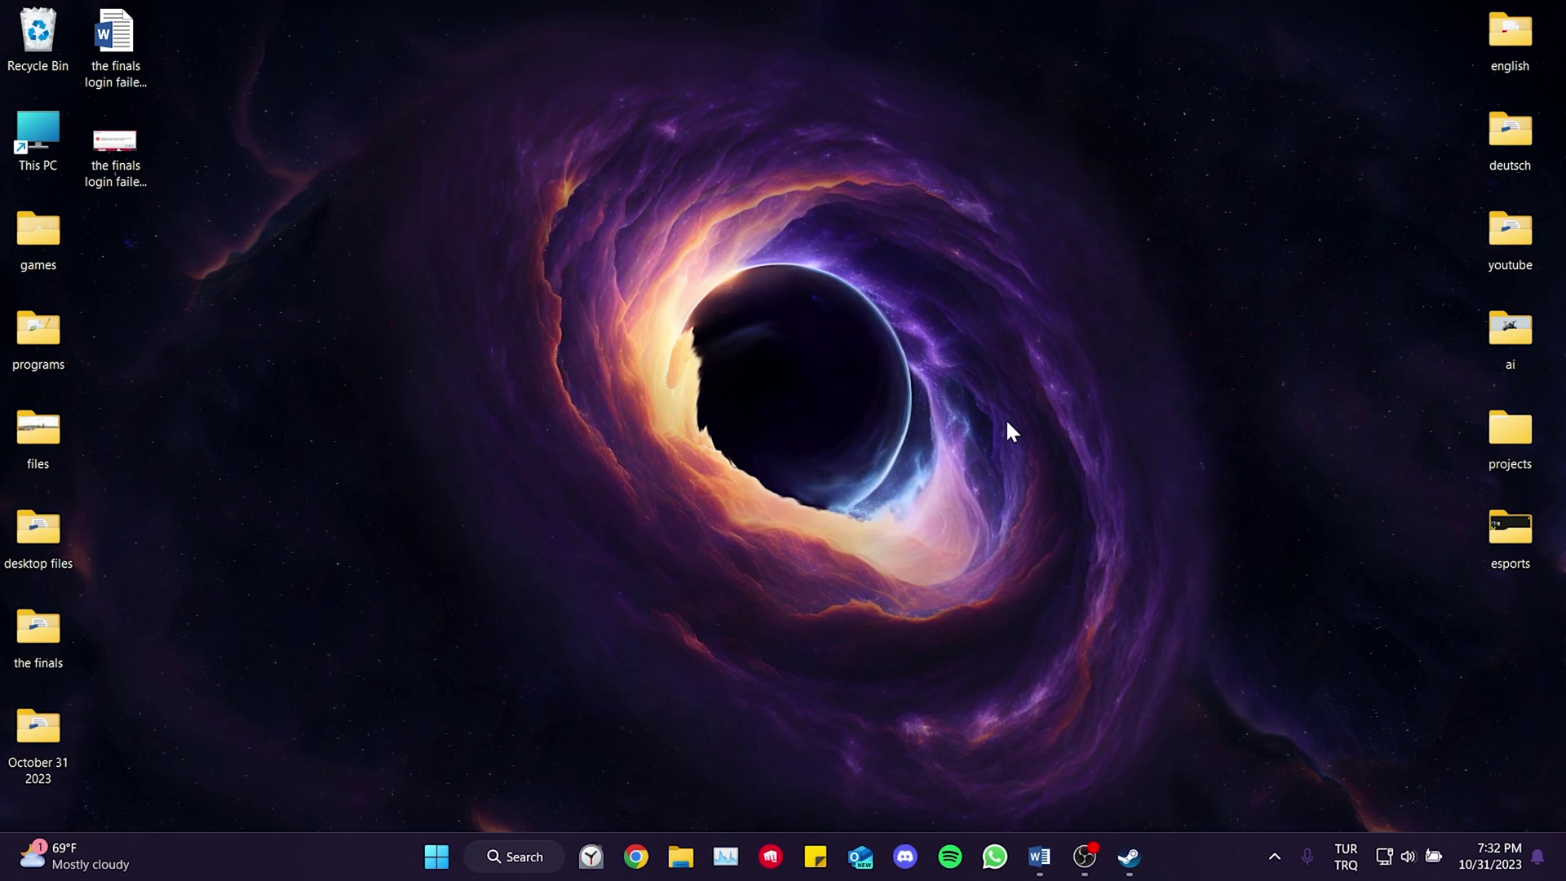
Switch to Chrome, search for "embark games sign in" and open the id.embark.games sign-in page
left_click(638, 863)
left_click(338, 61)
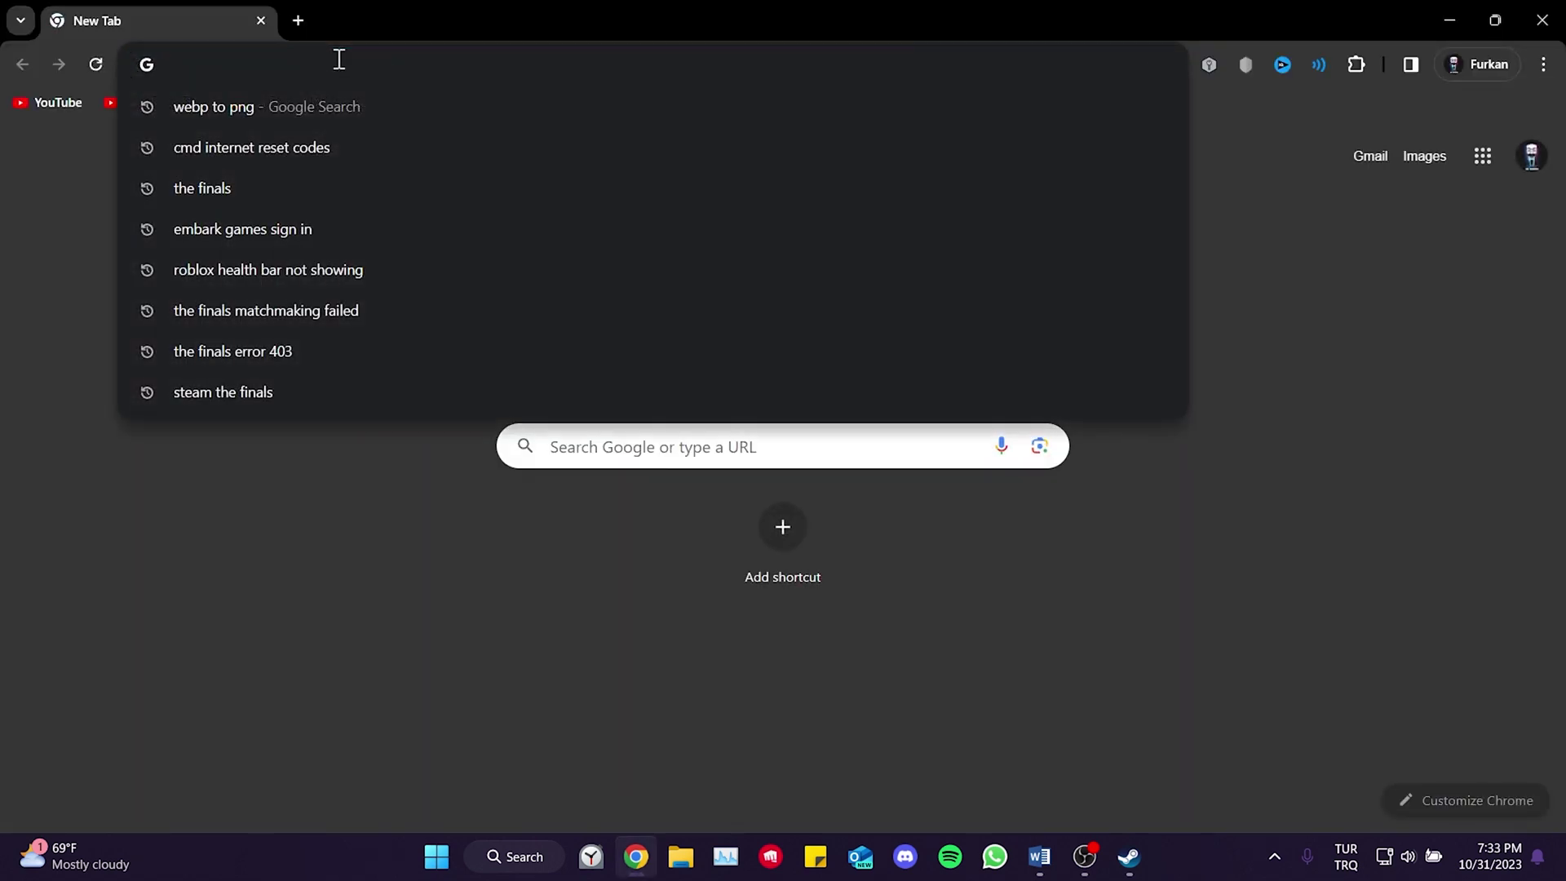
type("embark games ")
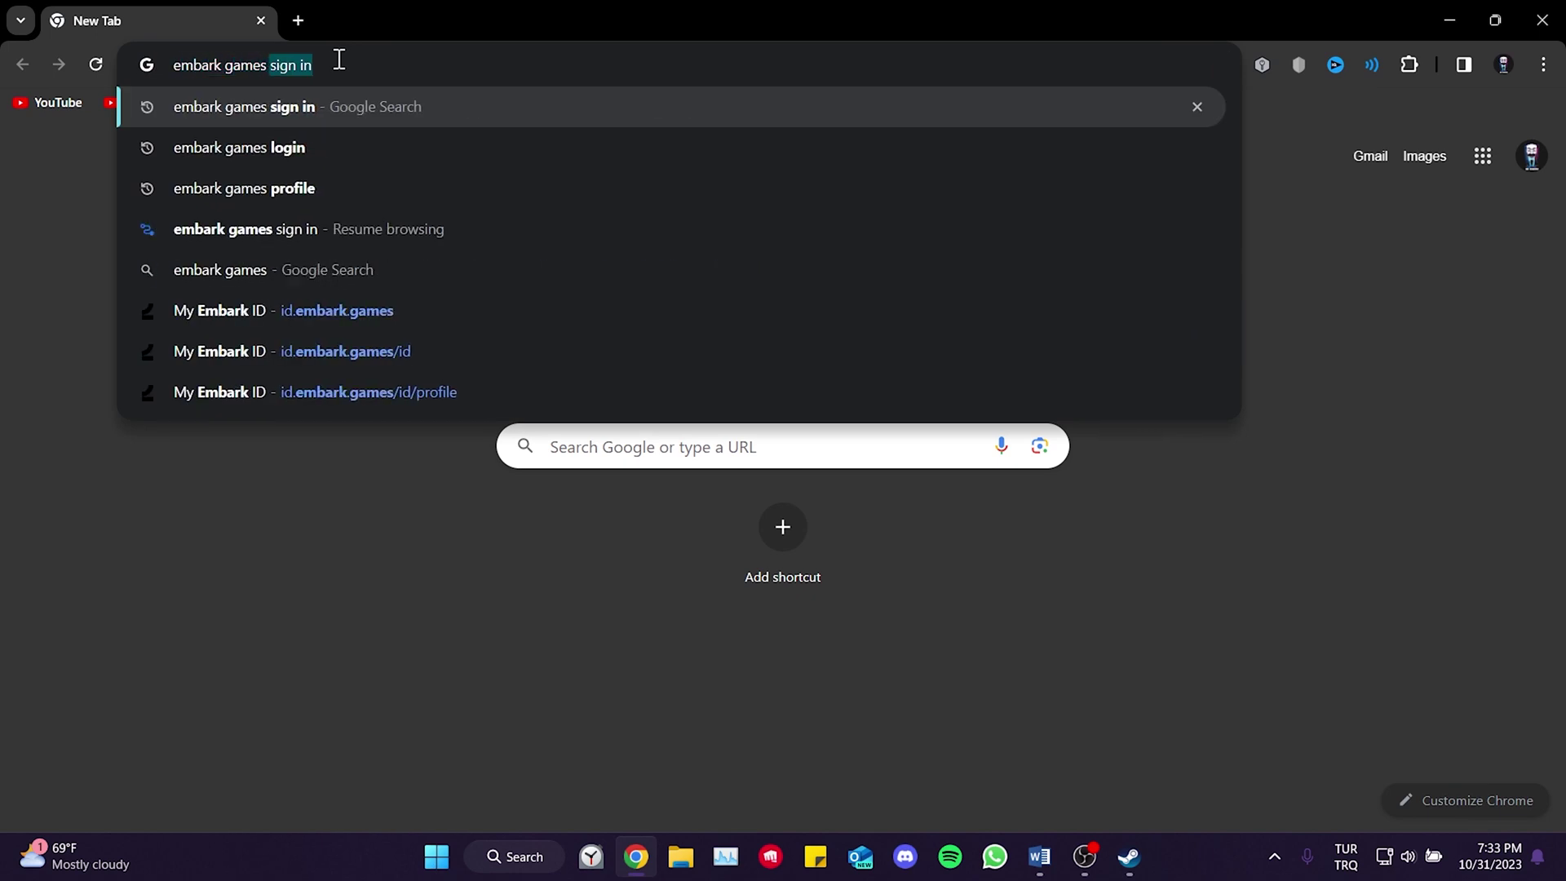
type("sign in")
key("Return")
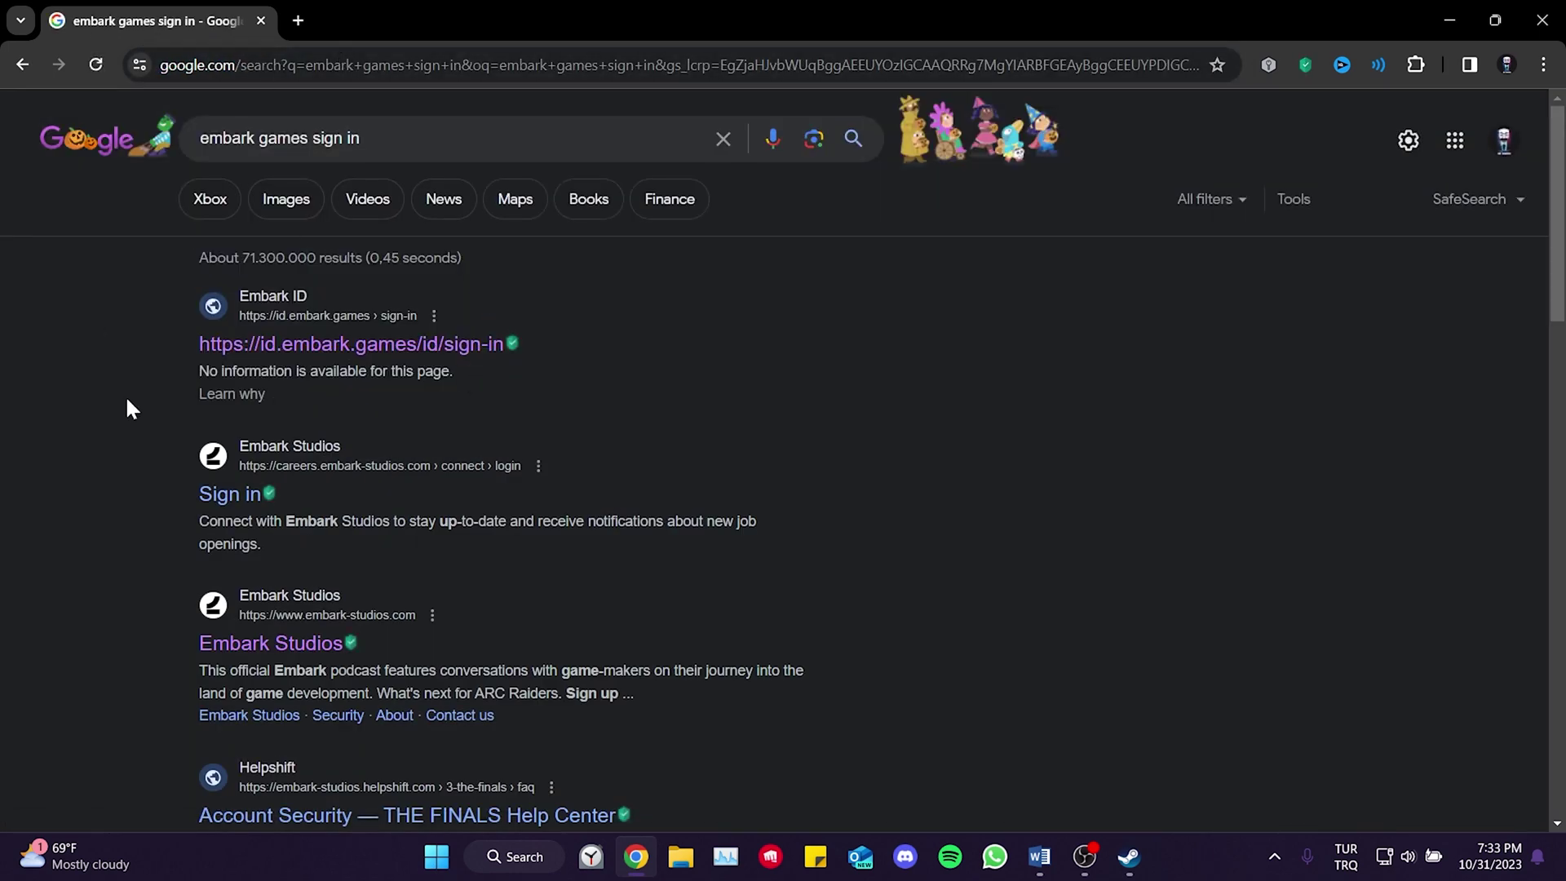
left_click(245, 343)
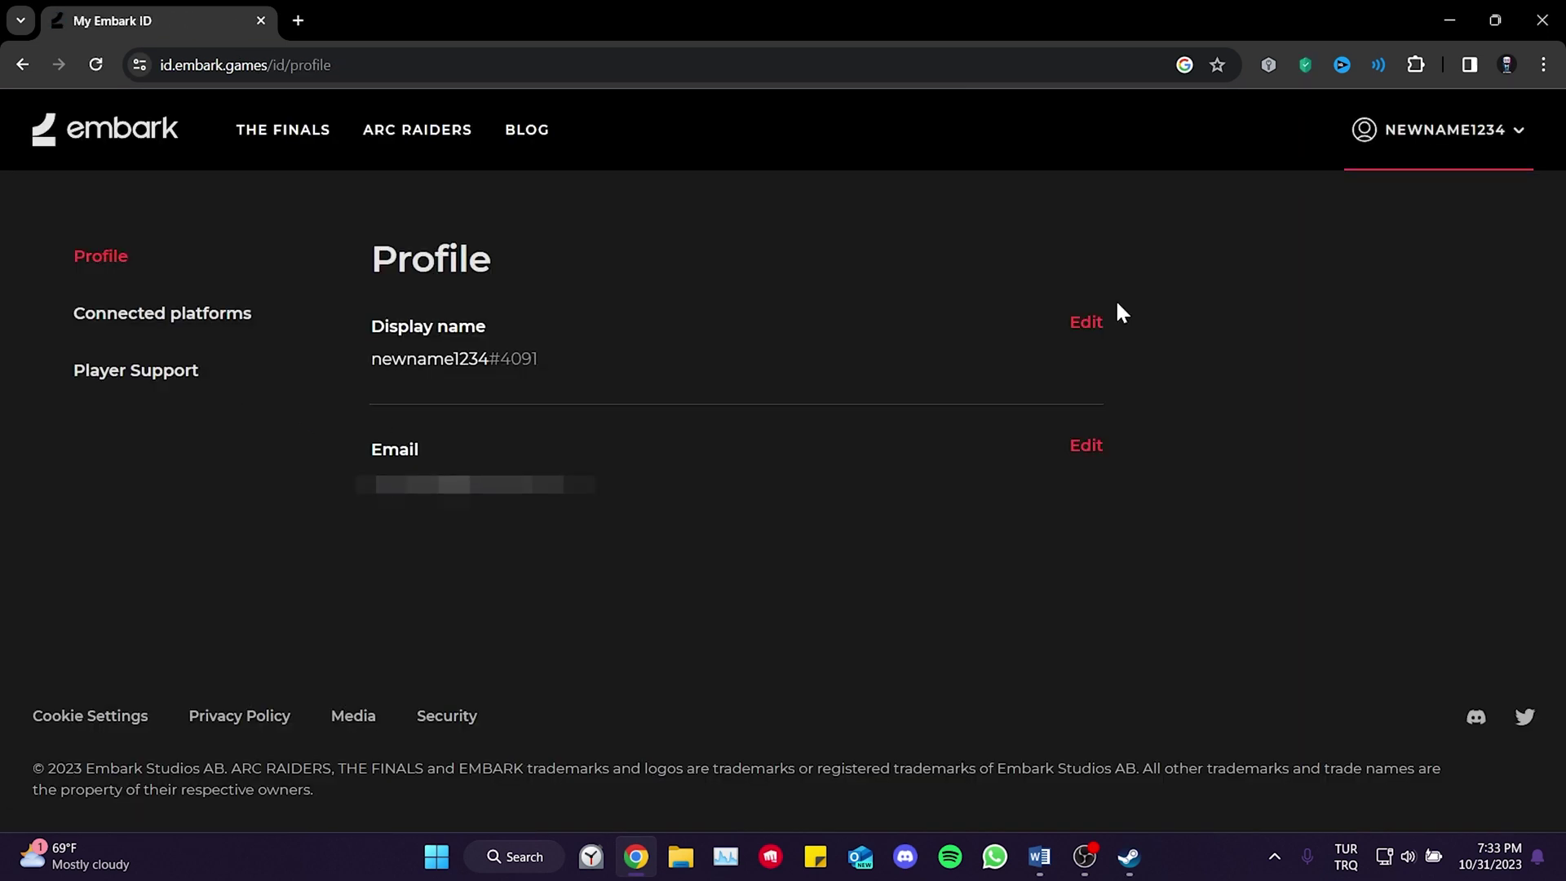
Sign out of the Embark ID account and sign back in with the Steam account
left_click(1421, 129)
left_click(1379, 373)
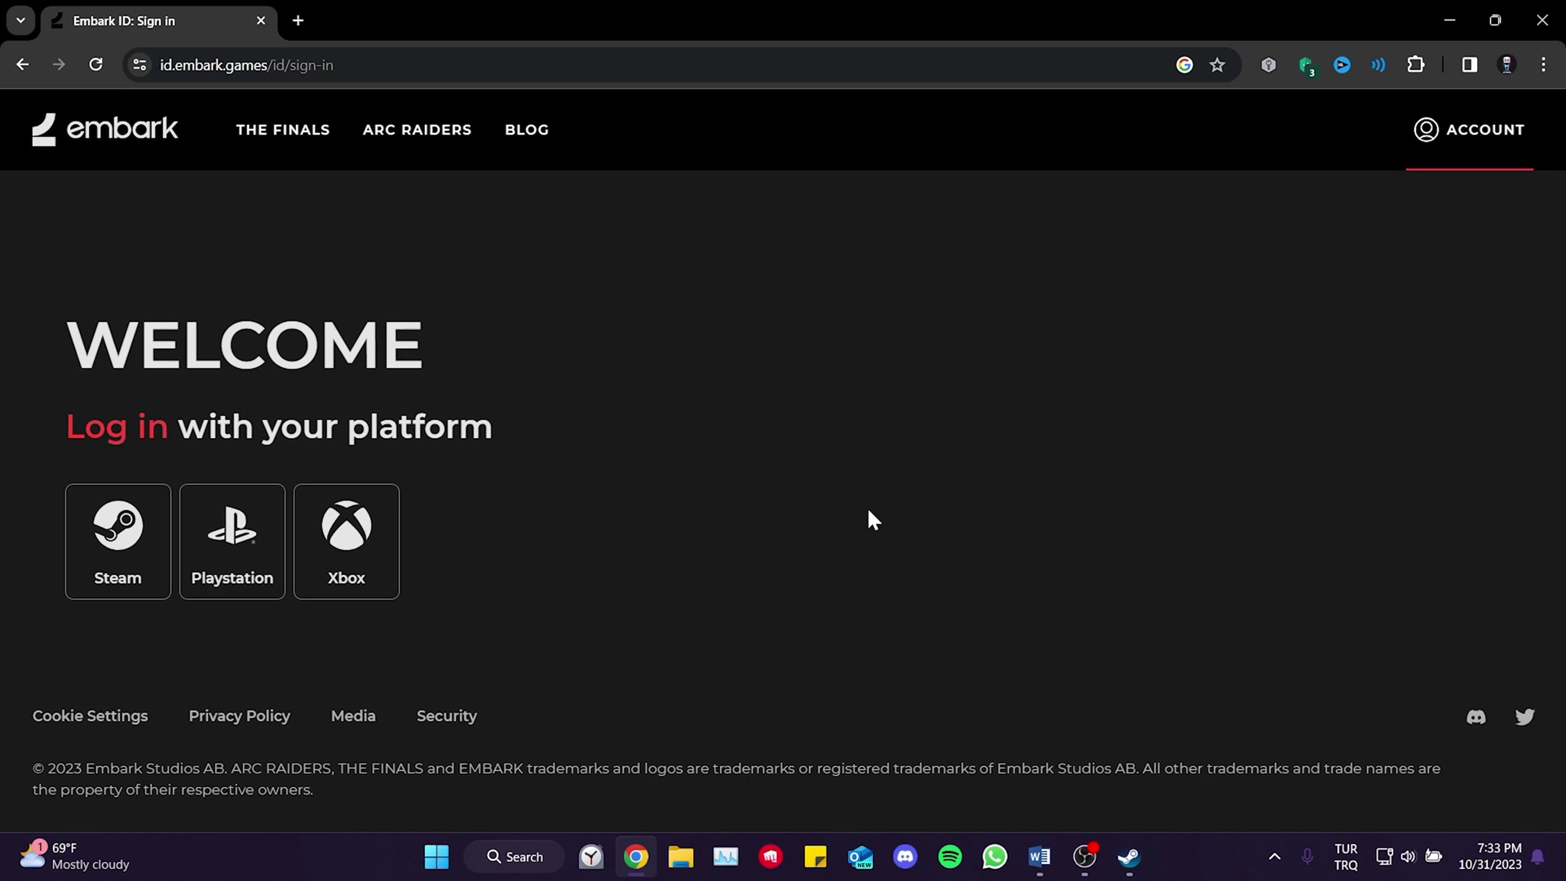
left_click(118, 538)
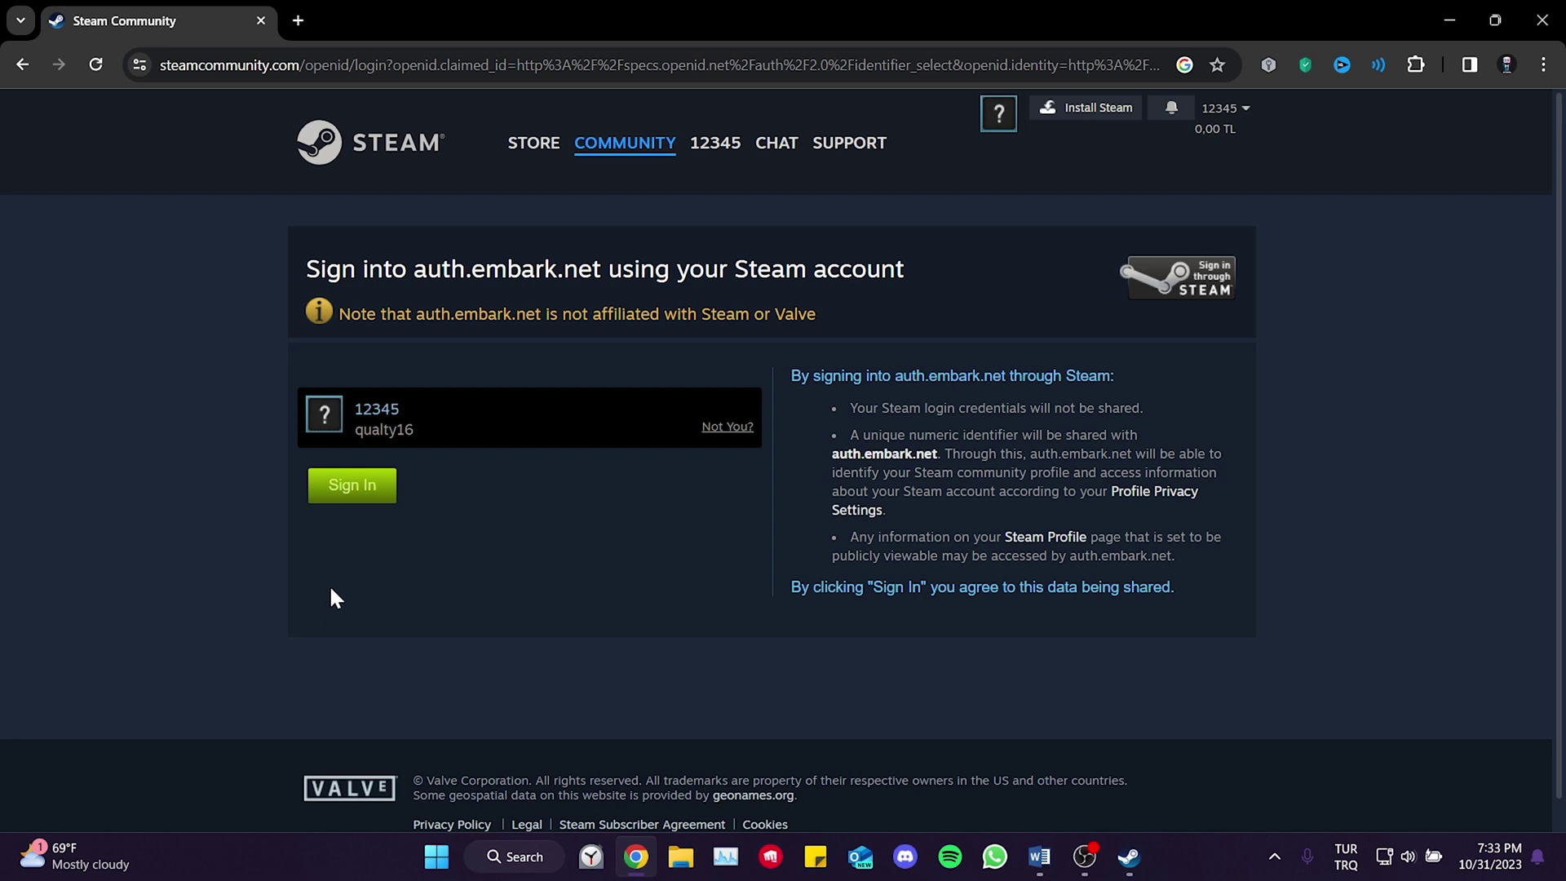
left_click(367, 493)
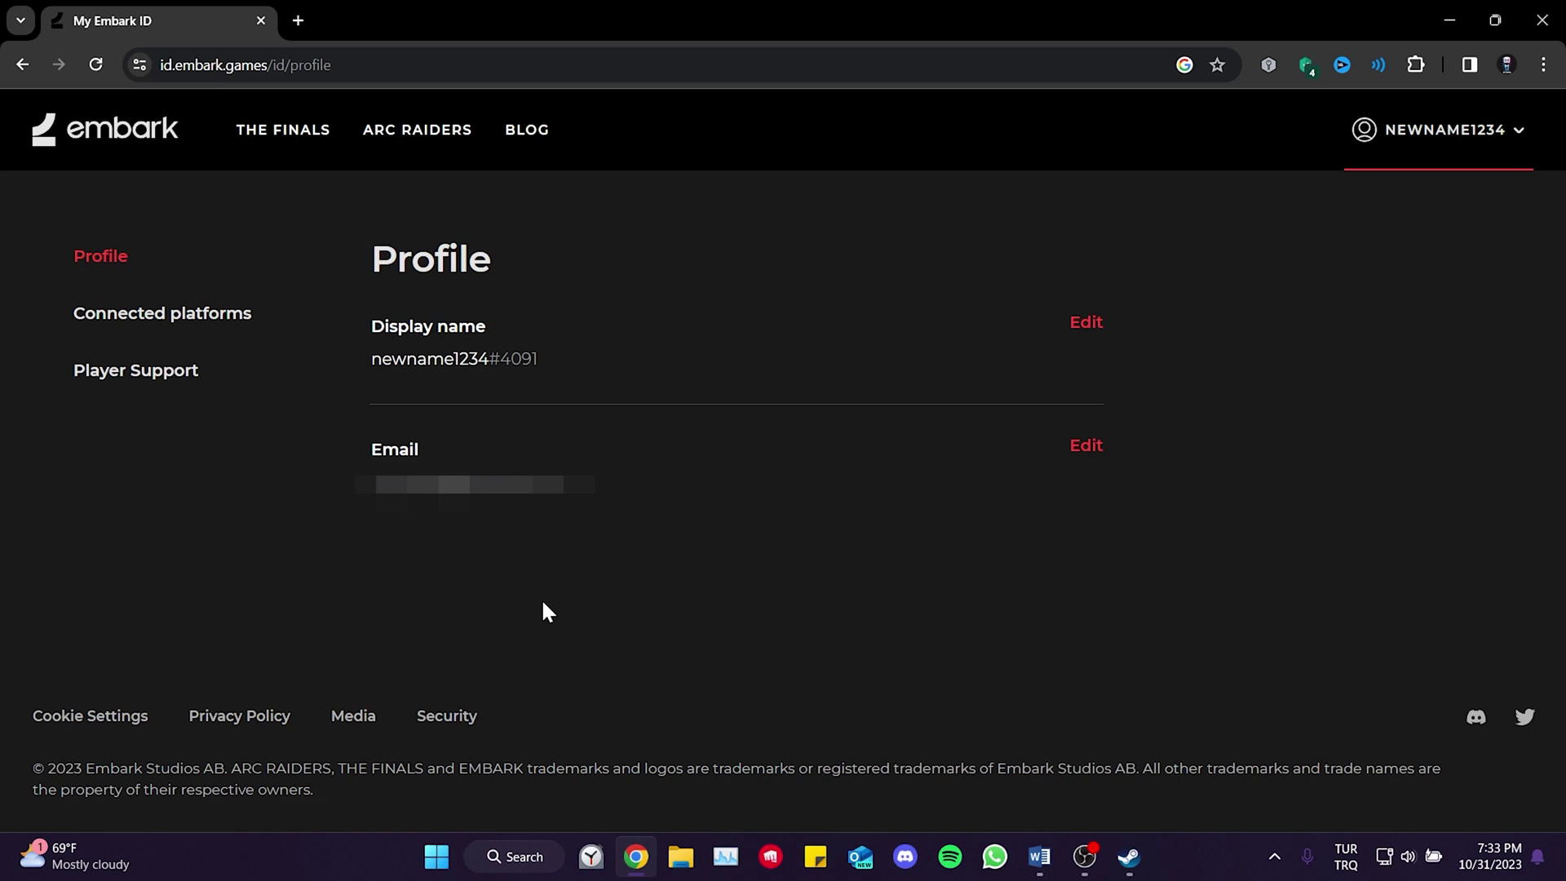
Unlink Steam from the Embark ID's connected platforms, entering UNLINK to confirm
left_click(126, 315)
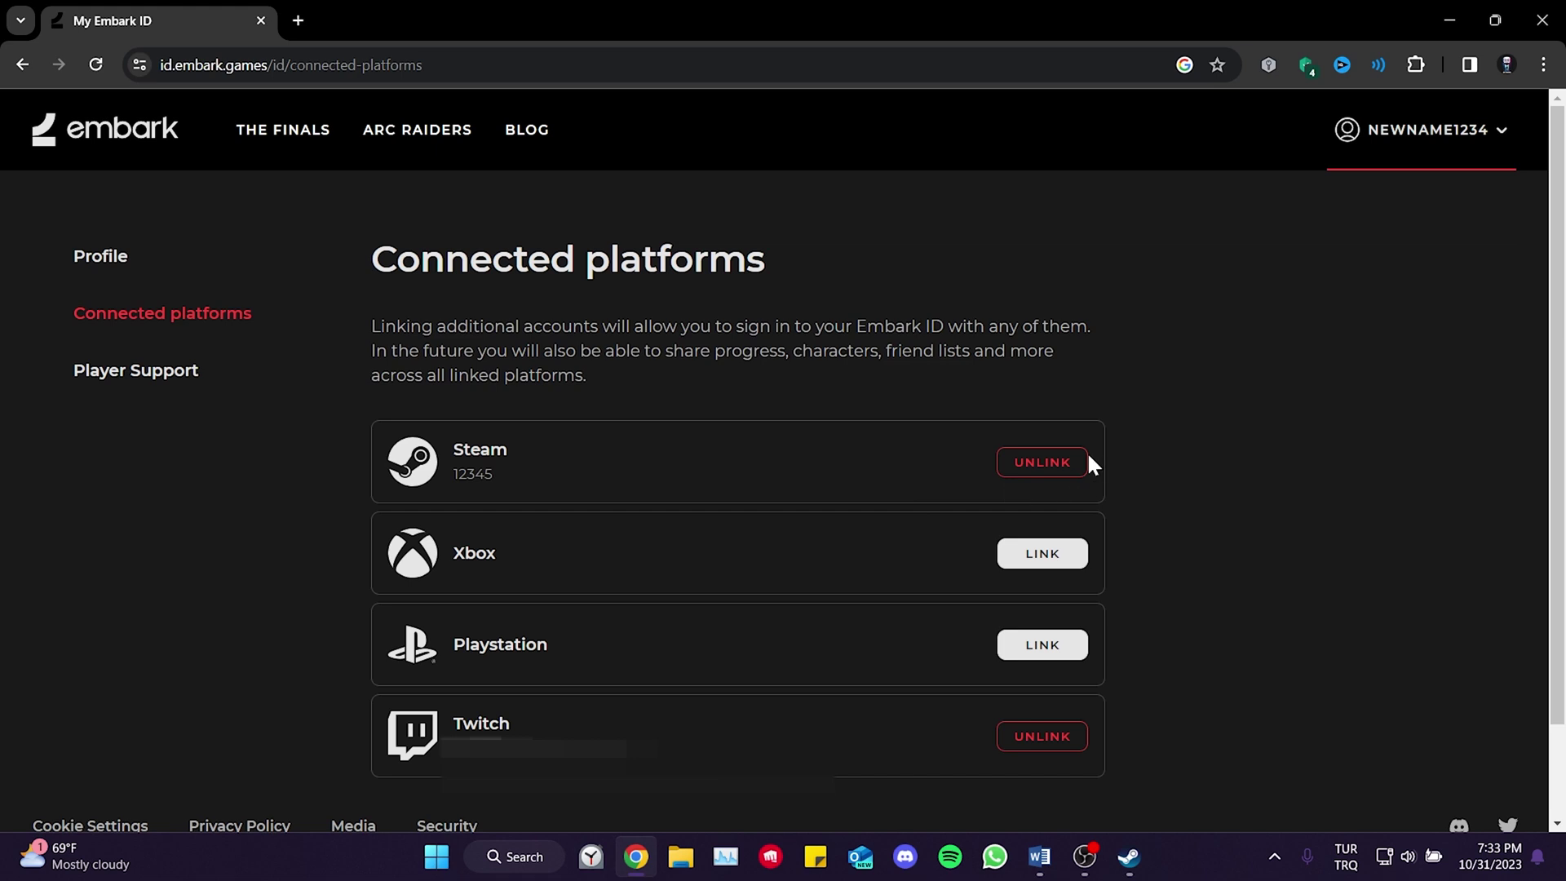
left_click(1026, 467)
left_click(620, 532)
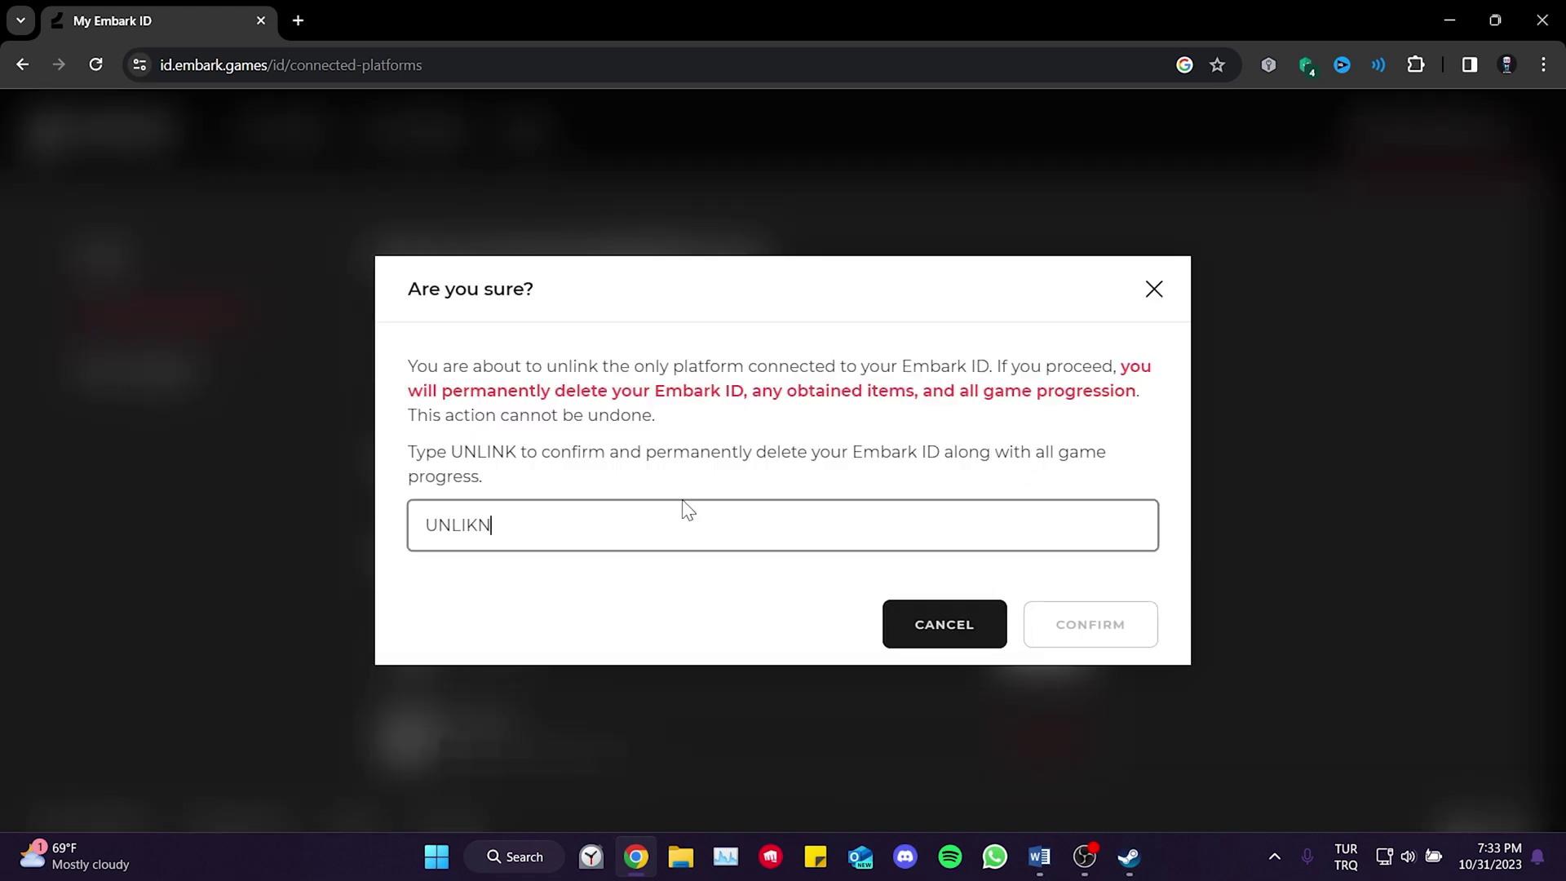
type("UNLINK")
left_click(1097, 624)
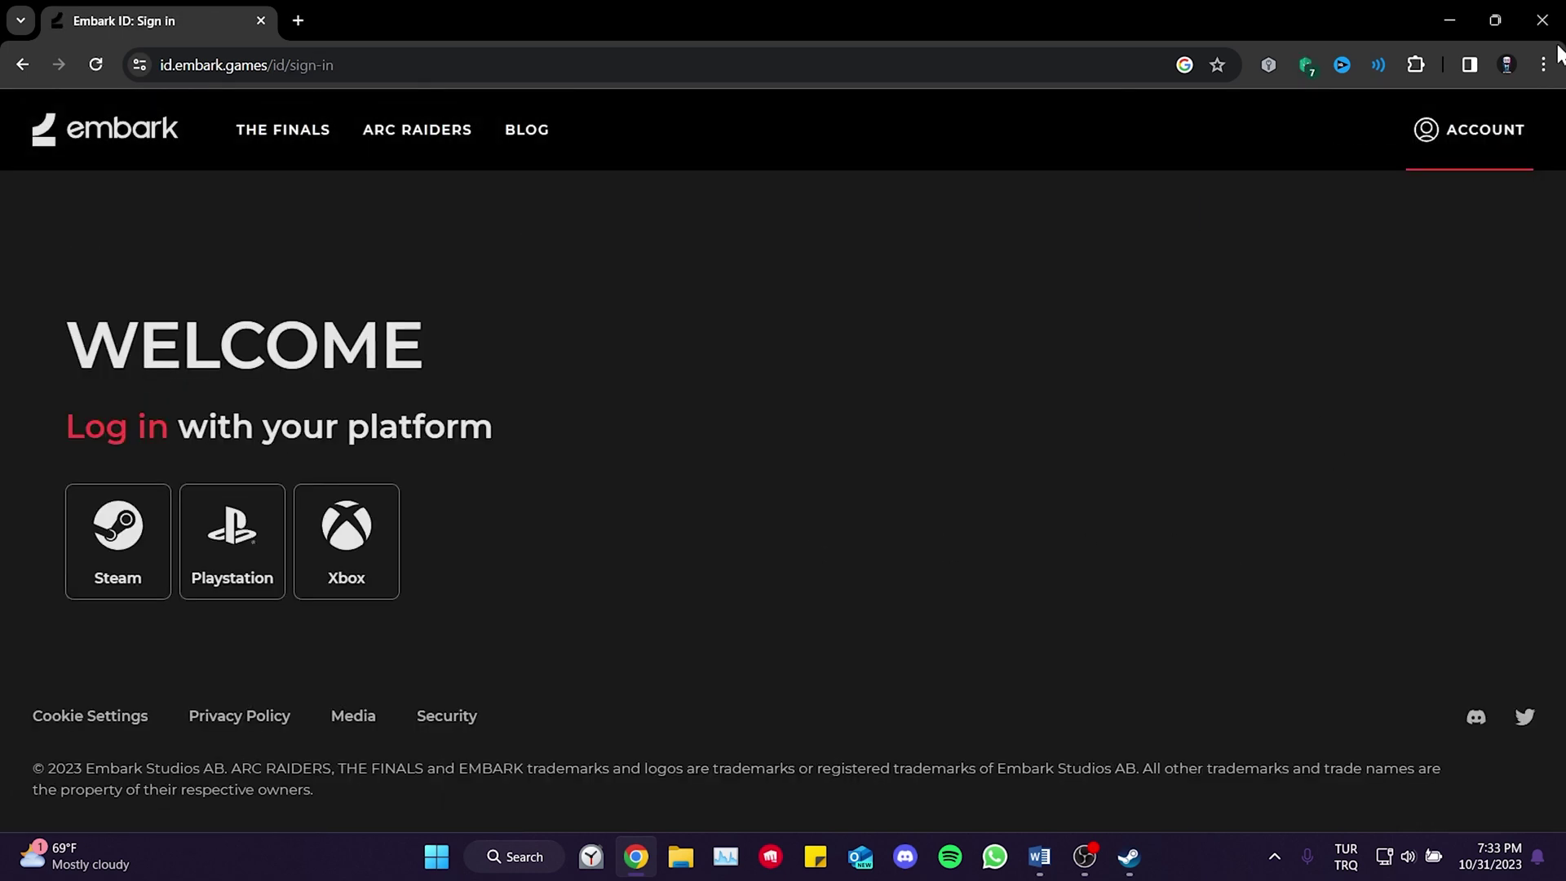
Bring up Steam briefly, and minimize both Steam and the browser to return to the desktop
left_click(1130, 856)
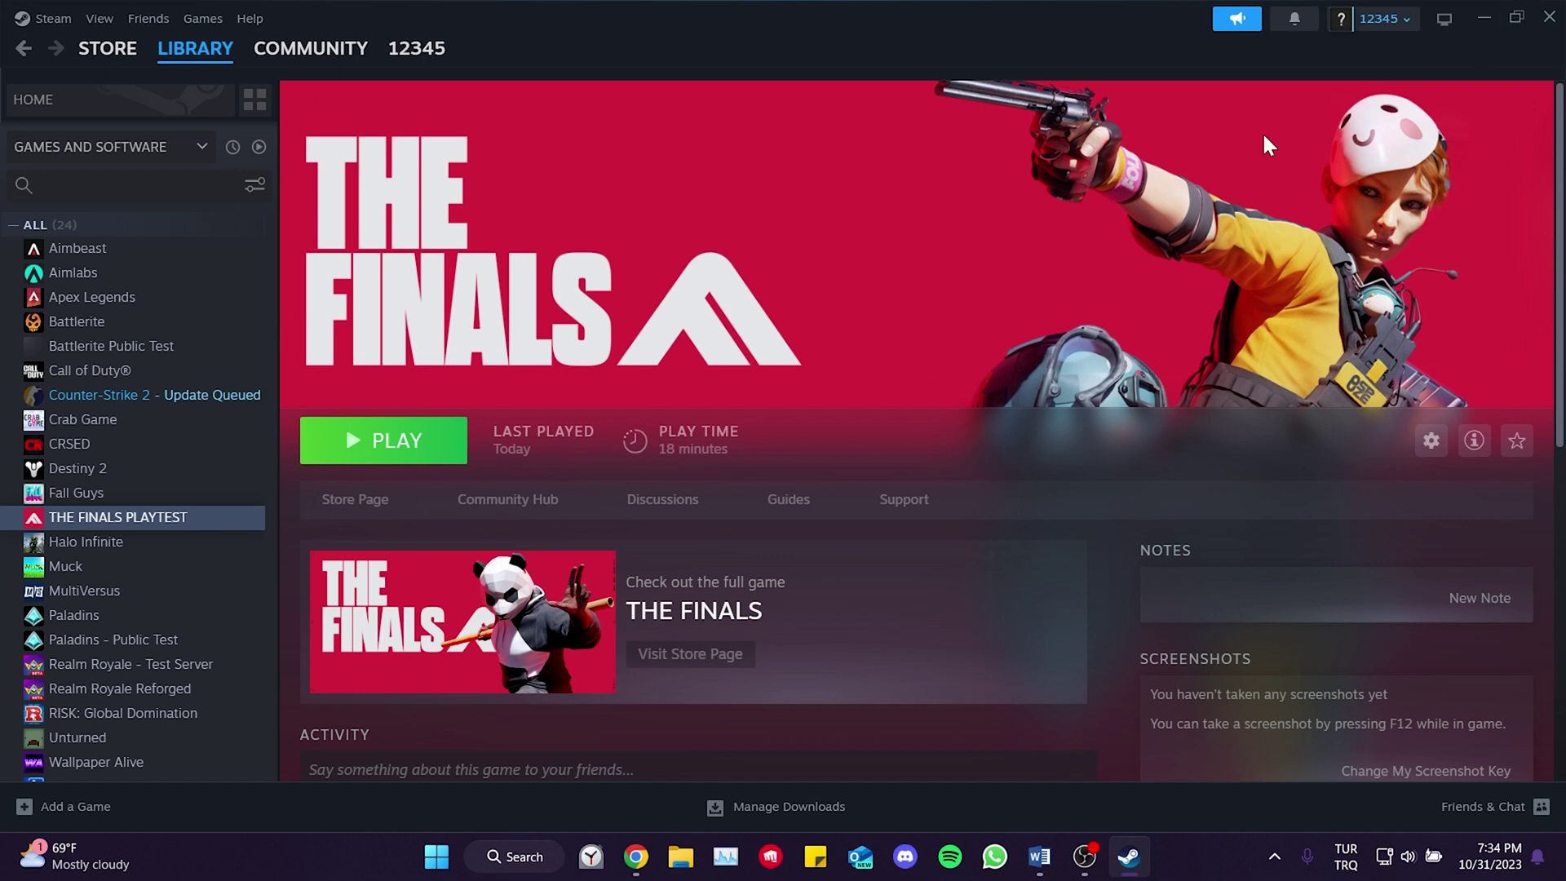
left_click(1484, 18)
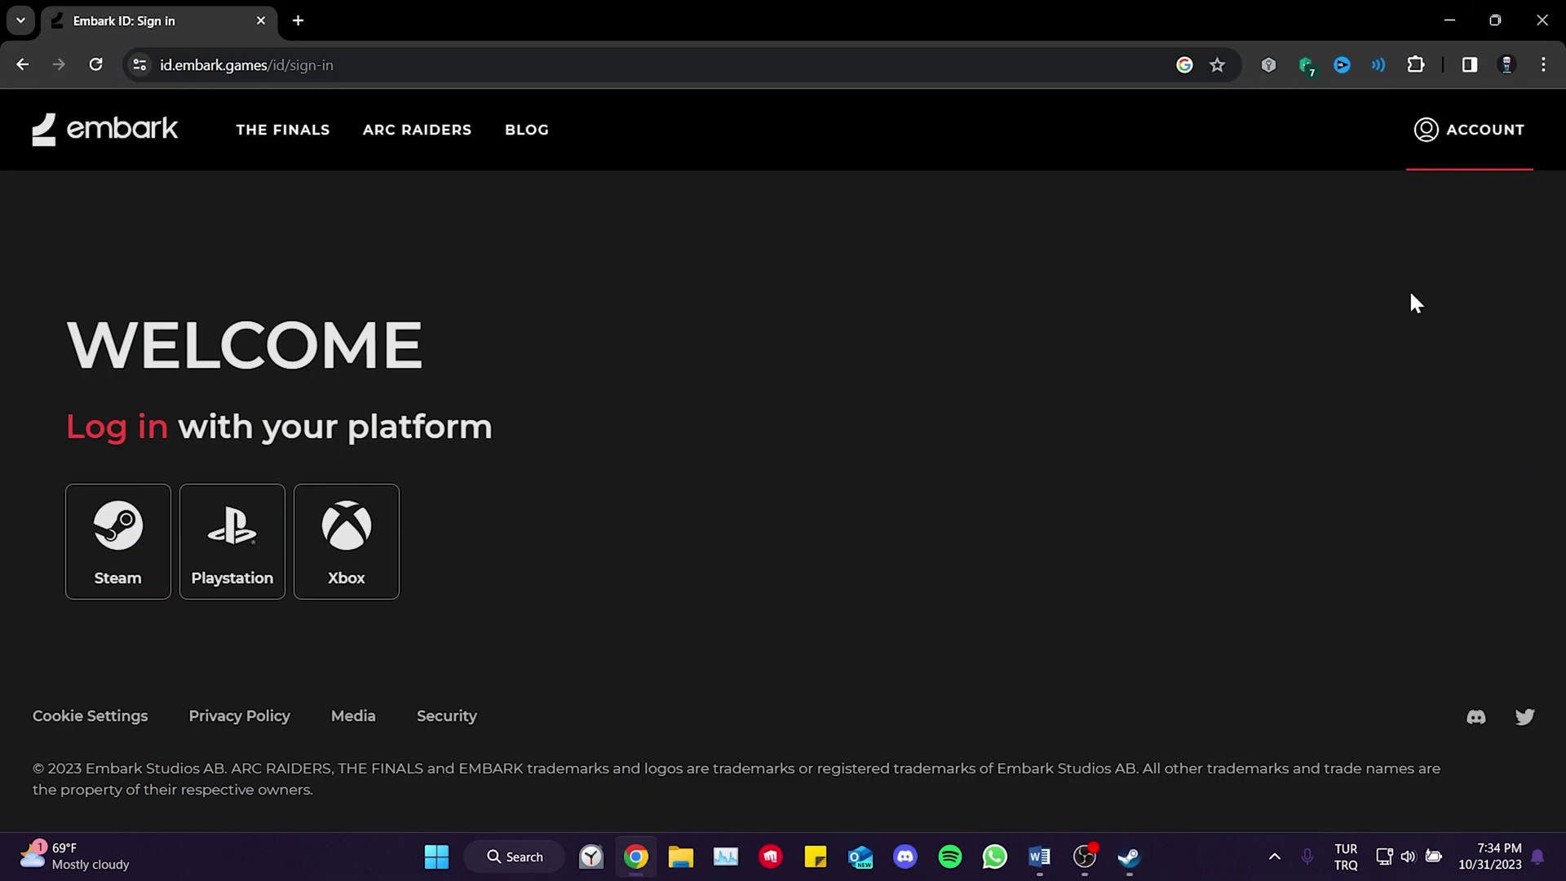
left_click(1461, 15)
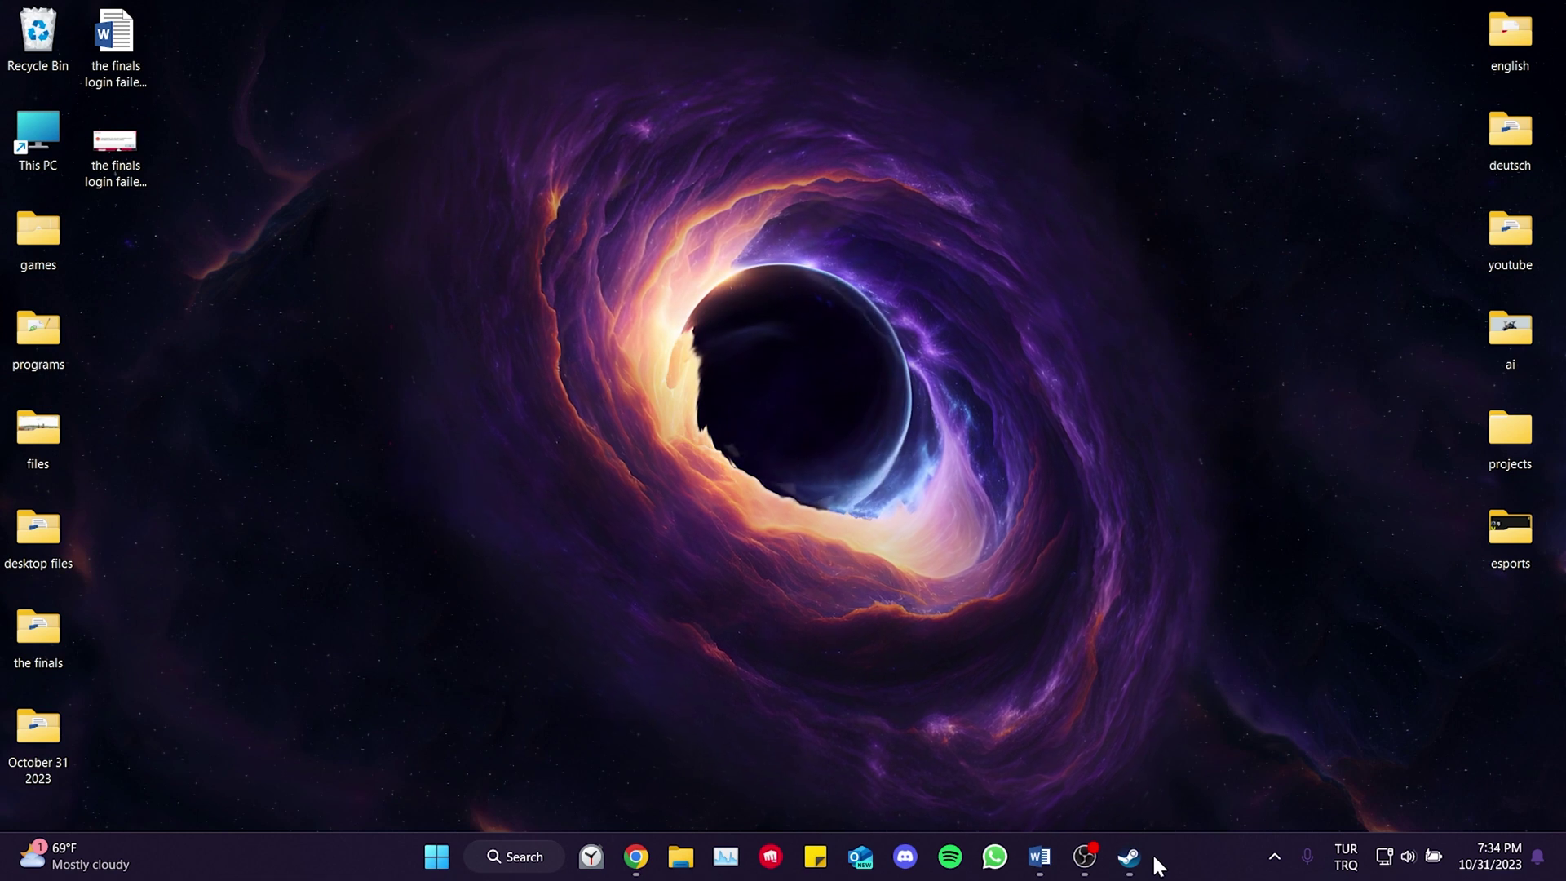
Switch to Steam and view the manage options for THE FINALS PLAYTEST, including Uninstall, without choosing one
left_click(1129, 865)
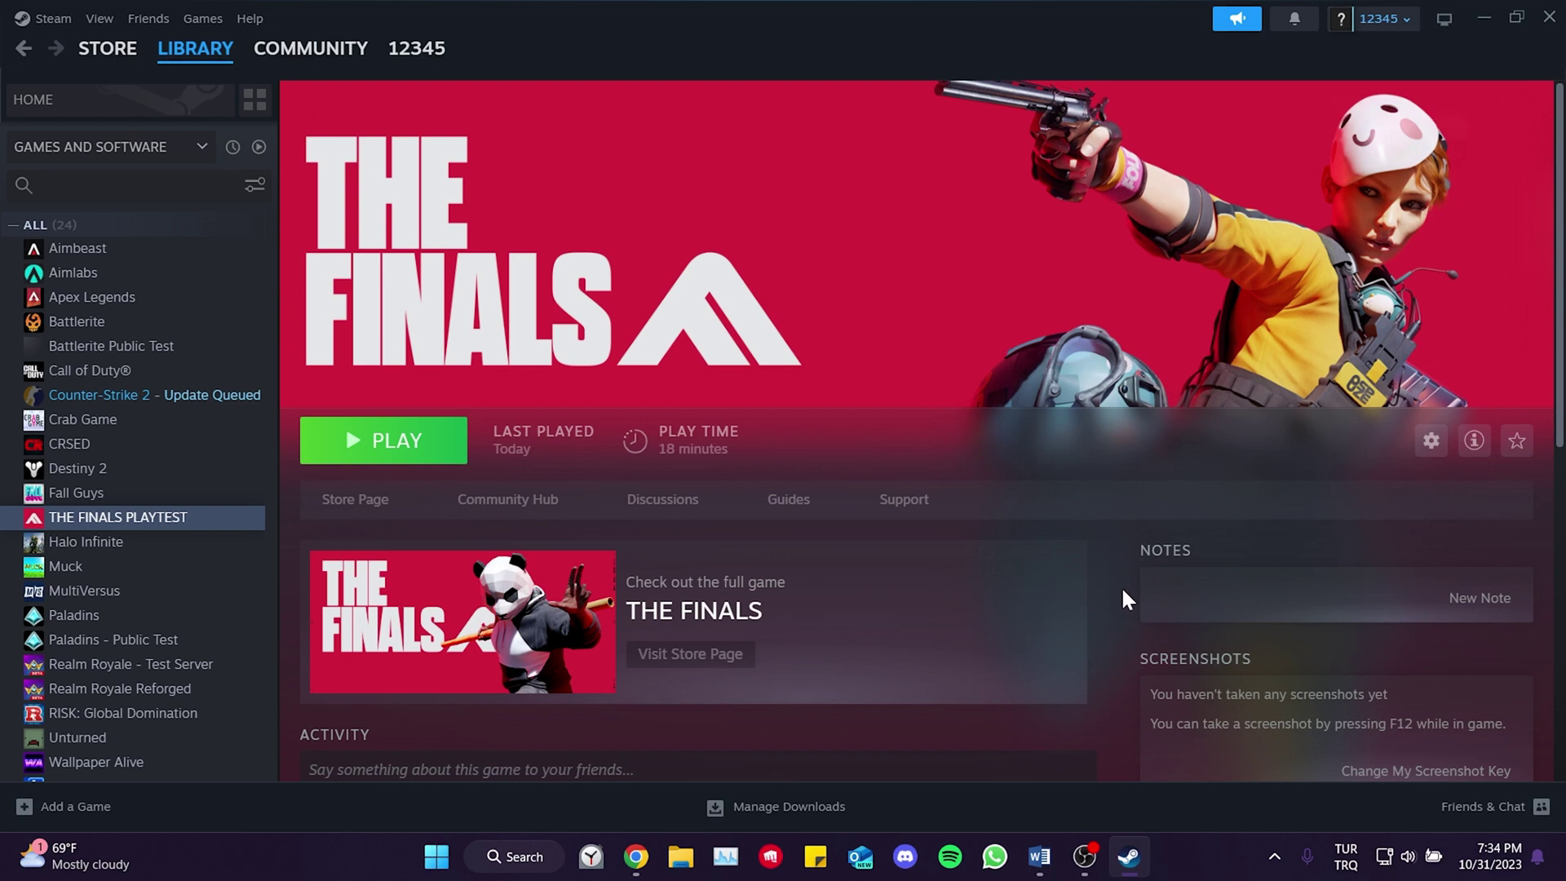
right_click(80, 523)
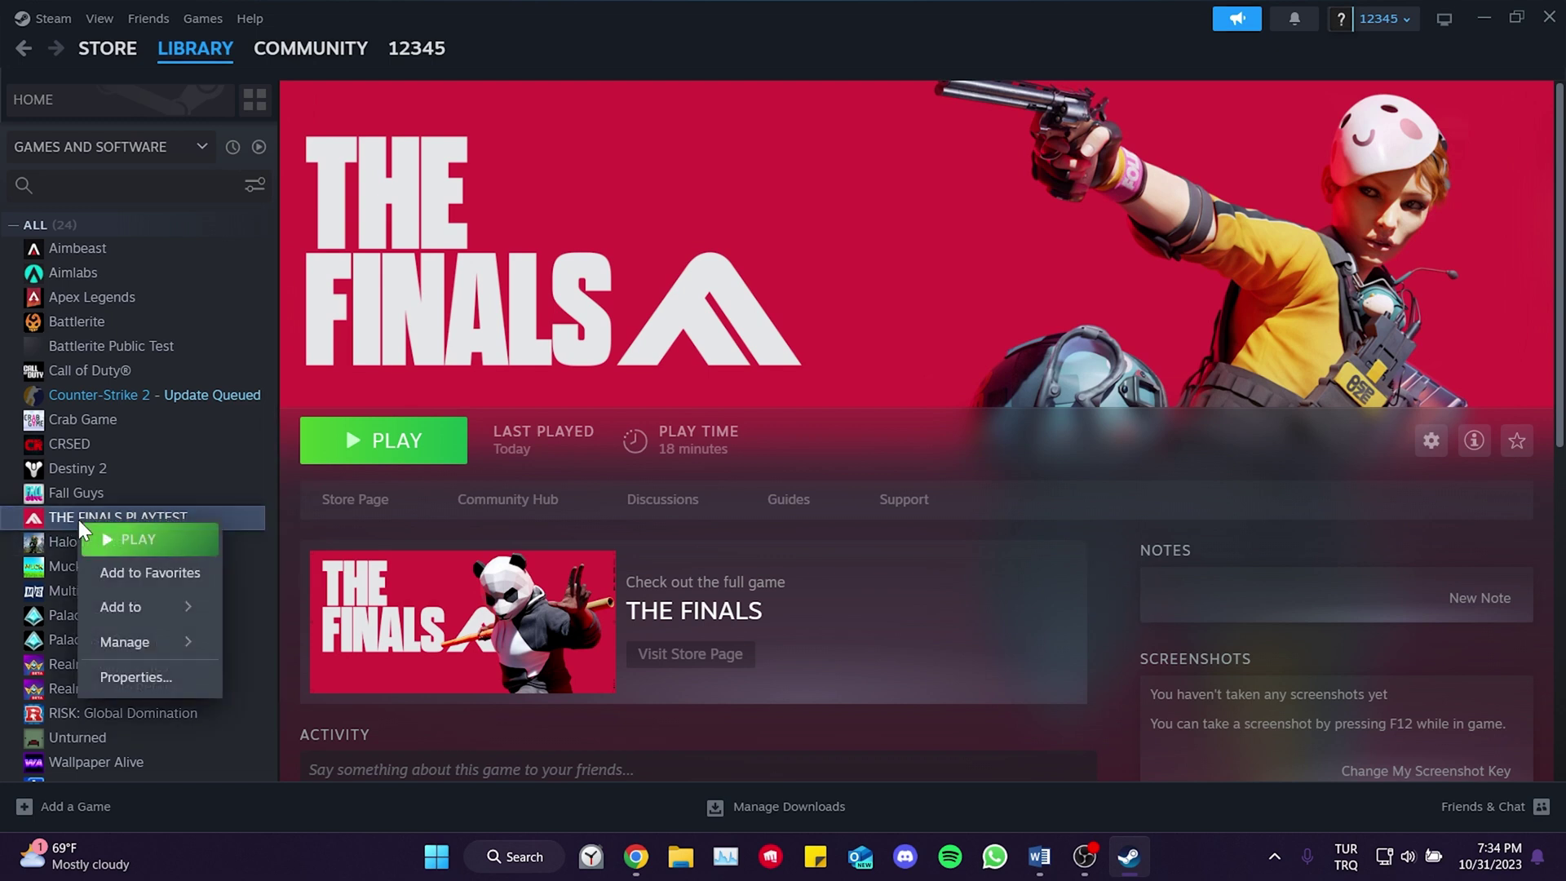
mouse_move(118, 642)
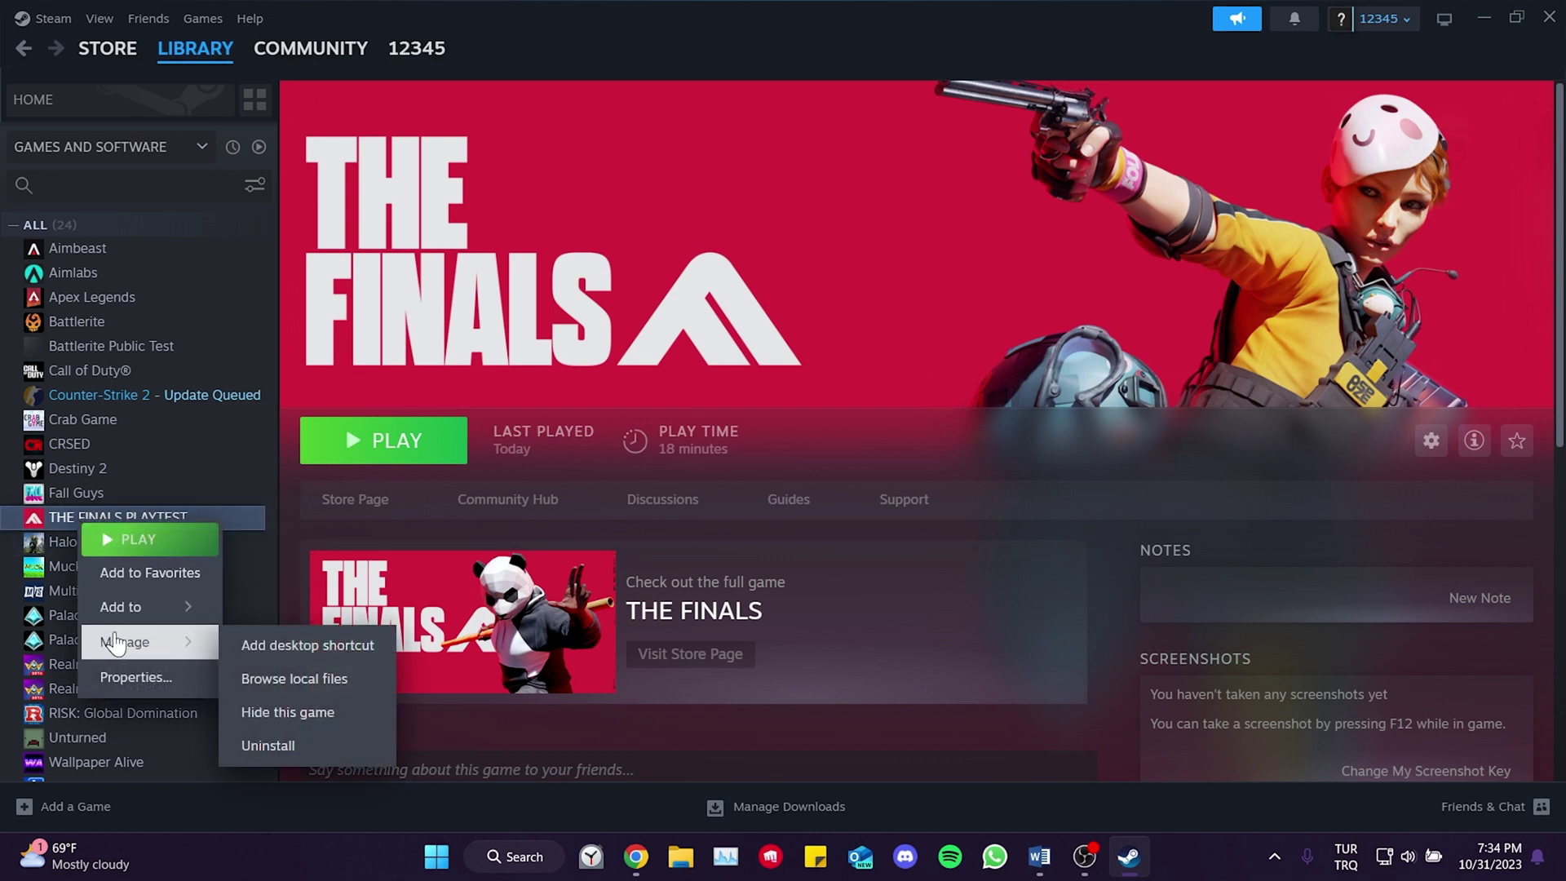
left_click(871, 540)
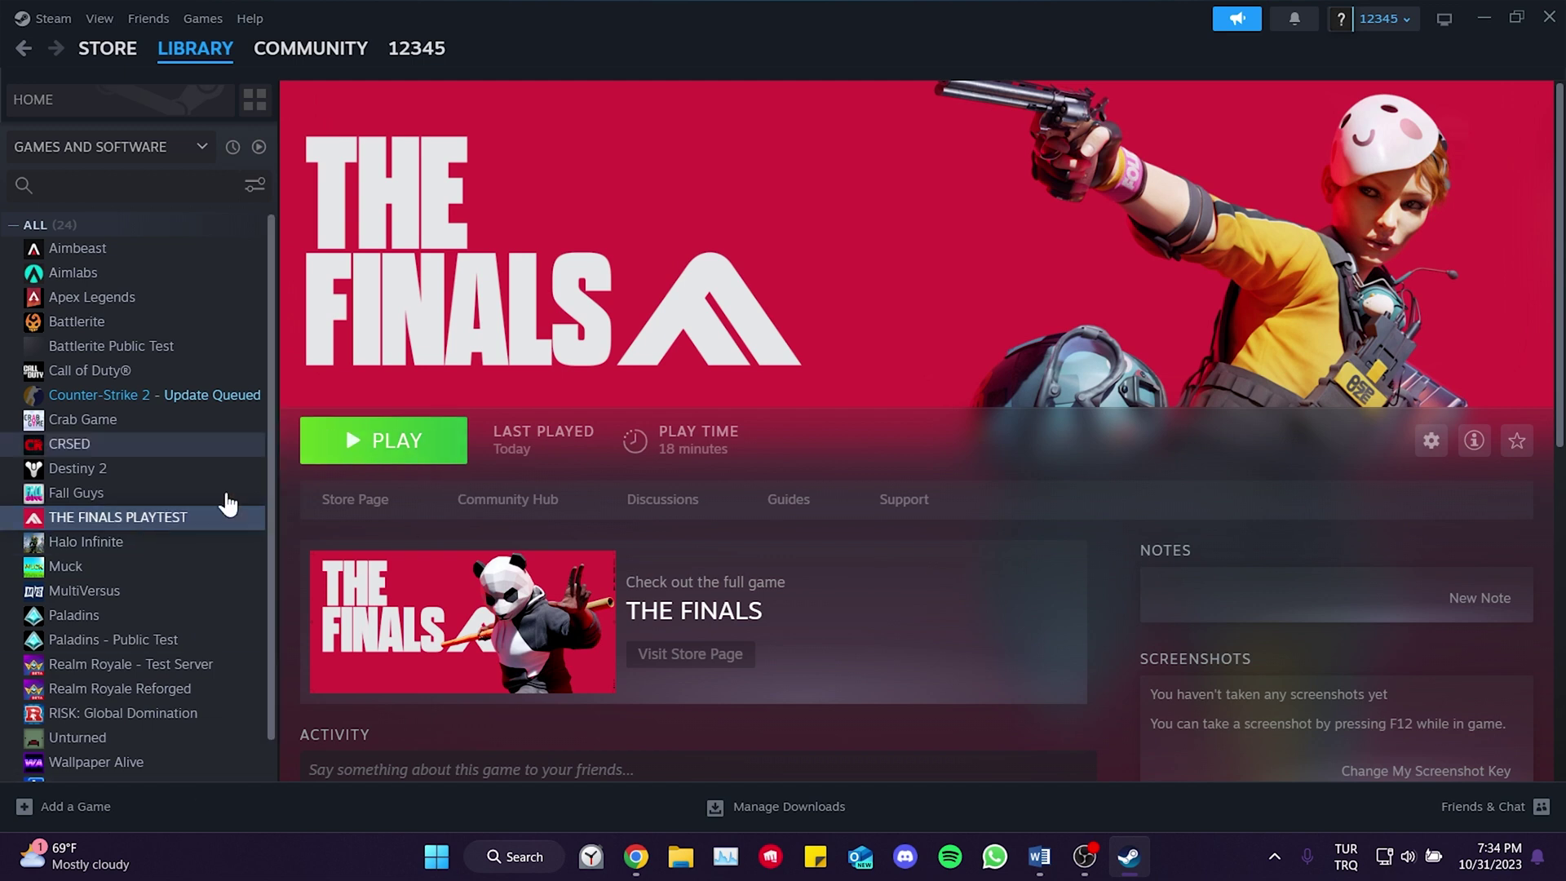